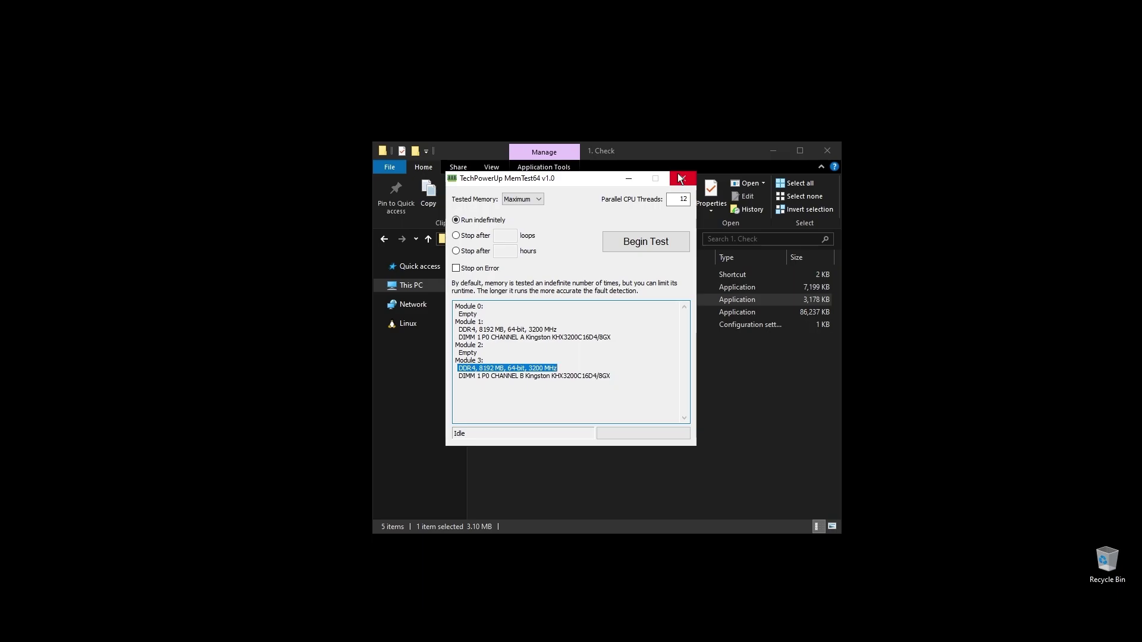
Step: Switch from MemTest64 to 4. OCCT.exe and start a CPU test with Extreme mode and Steady load type
left_click(680, 178)
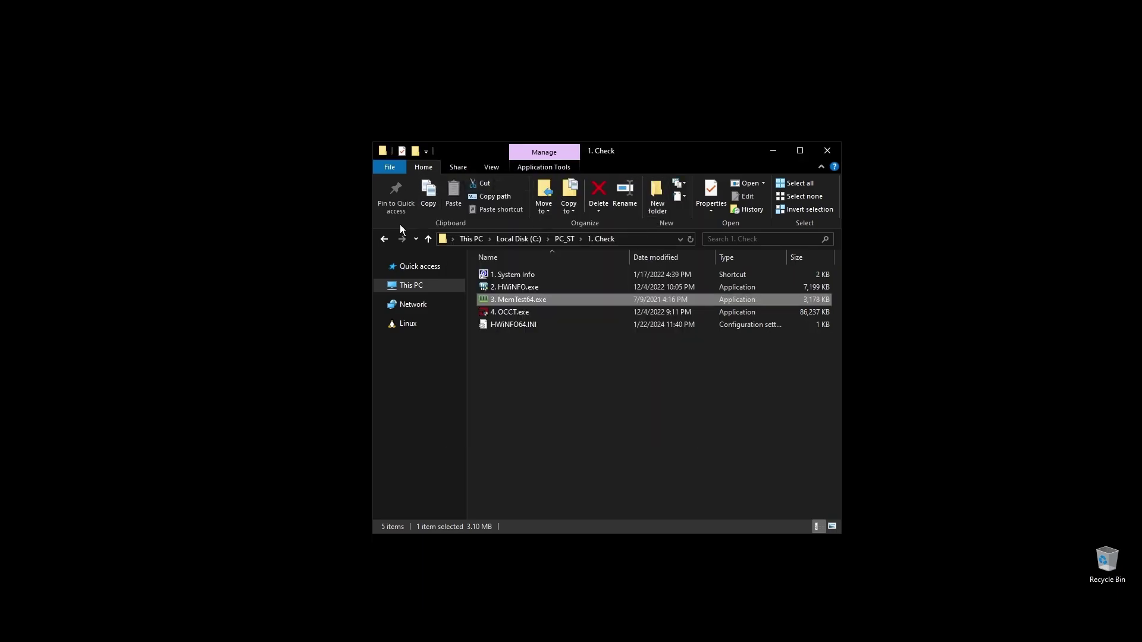
left_click(515, 315)
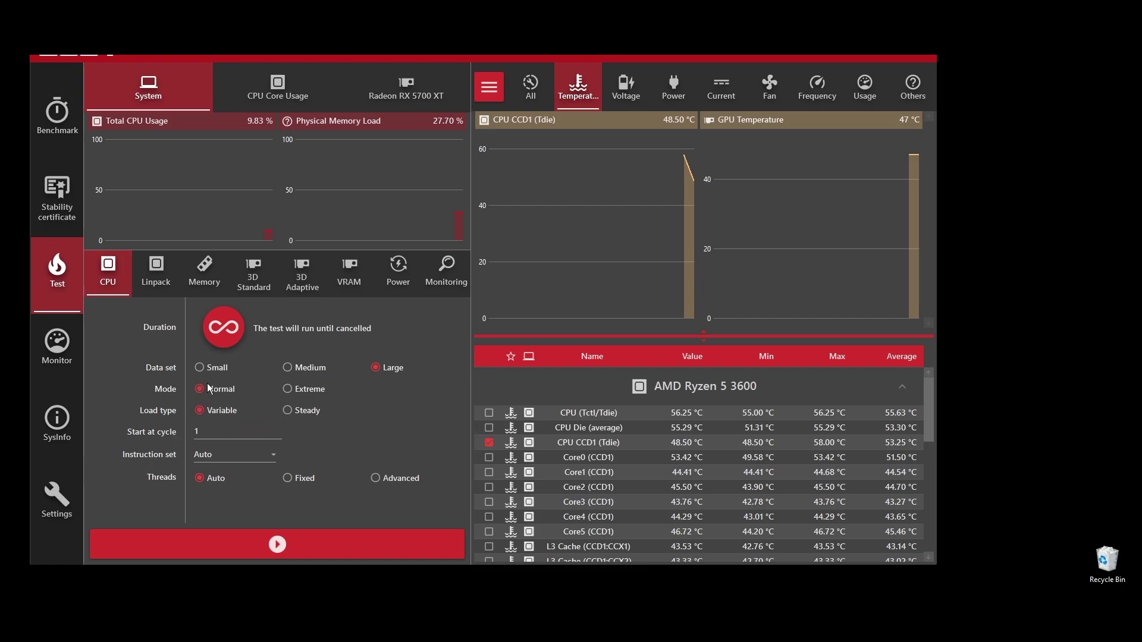
left_click(292, 389)
left_click(290, 412)
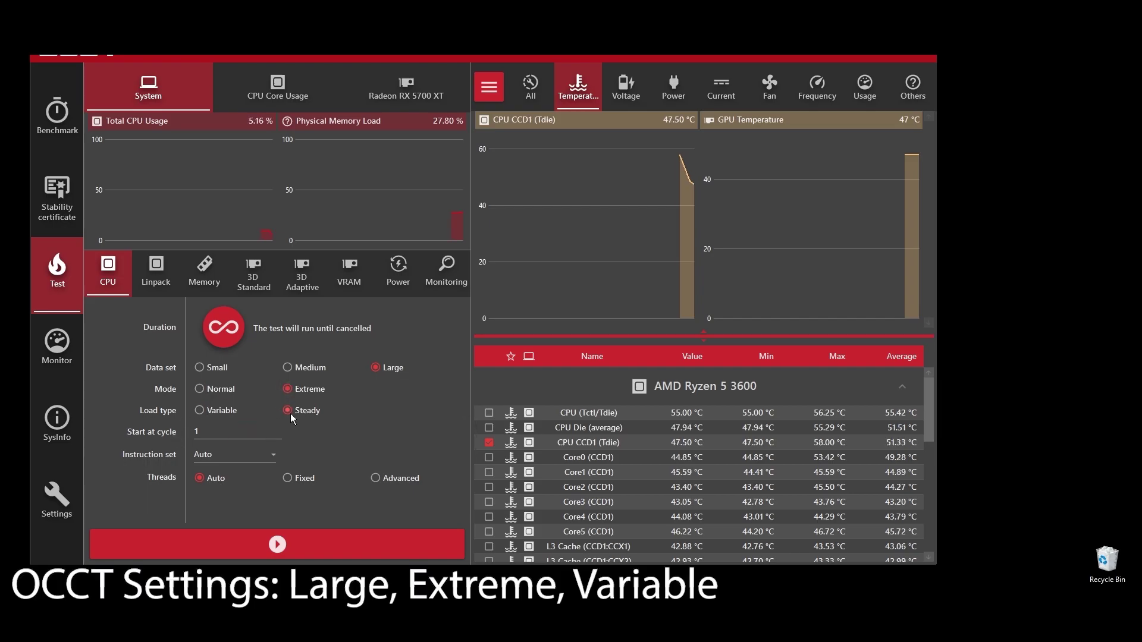
left_click(320, 546)
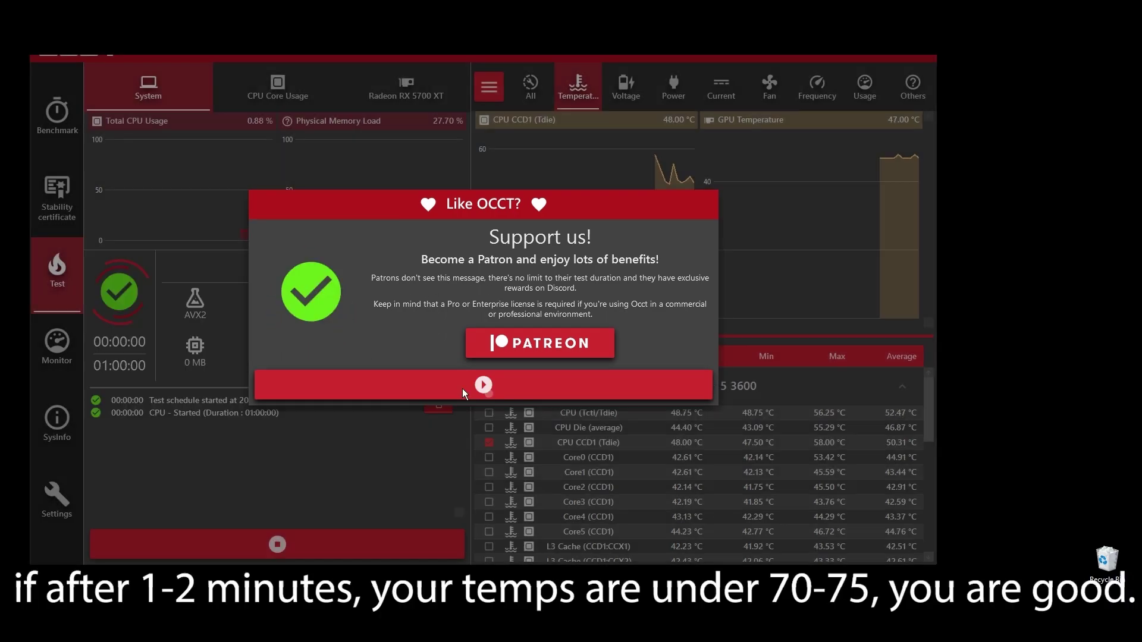
left_click(462, 387)
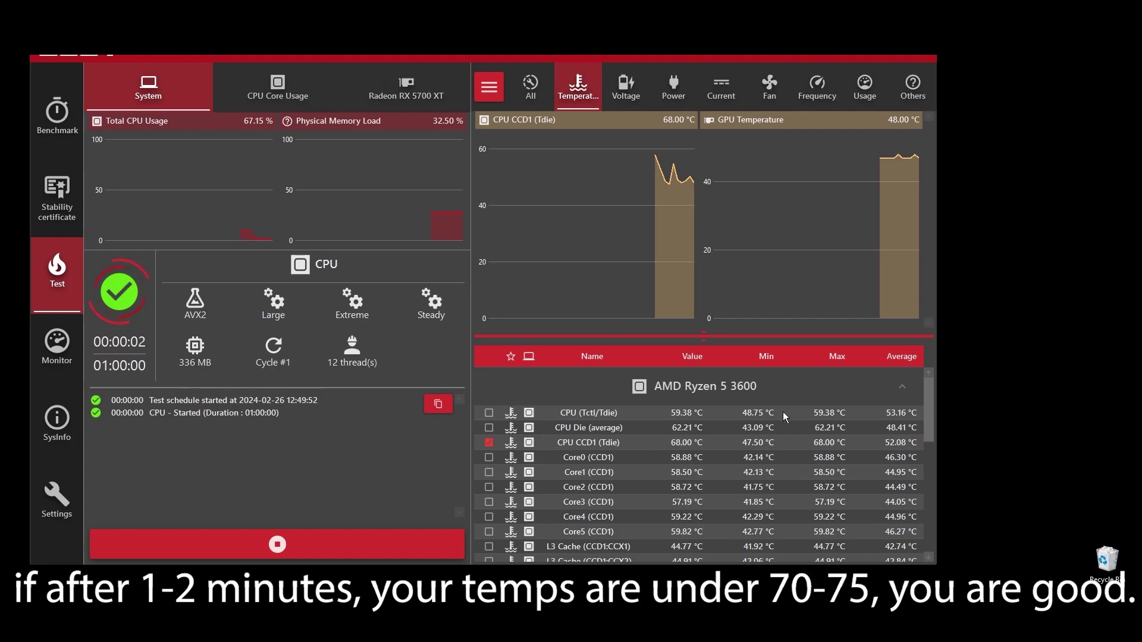
Step: Check the frequency and temperature sensors during the CPU test, and end the test by stopping it and closing OCCT
left_click(816, 87)
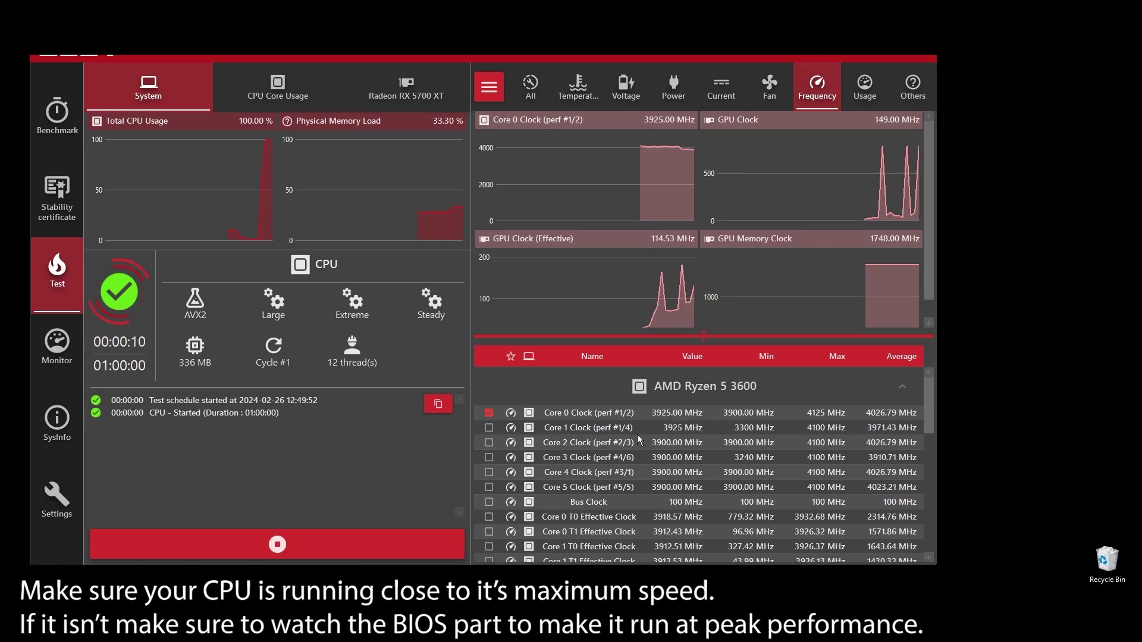
left_click(591, 88)
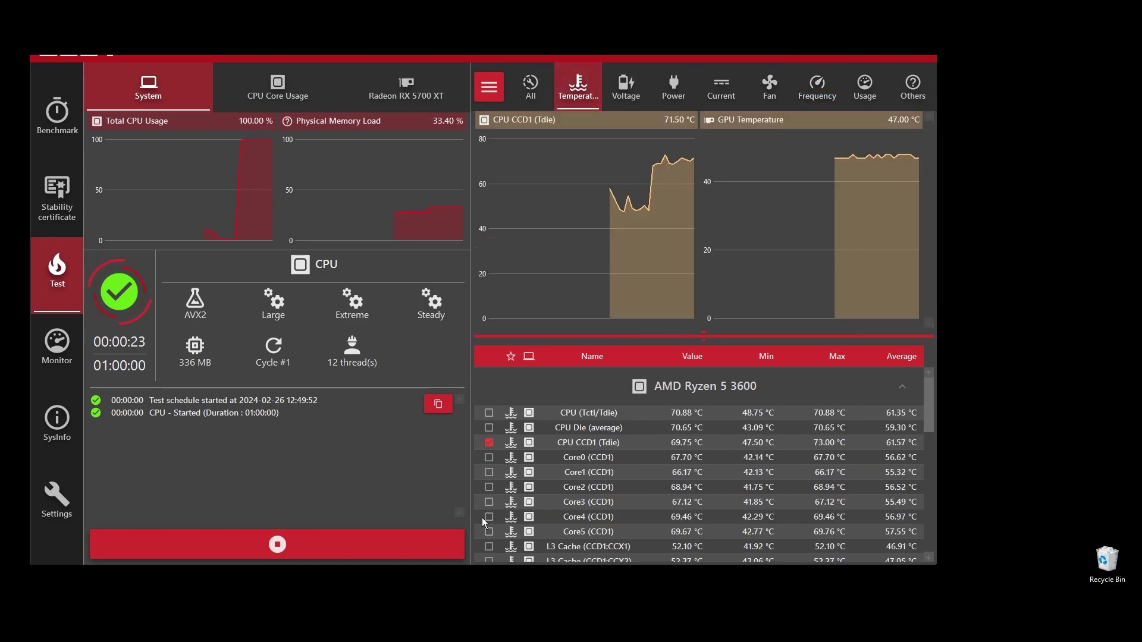
left_click(429, 545)
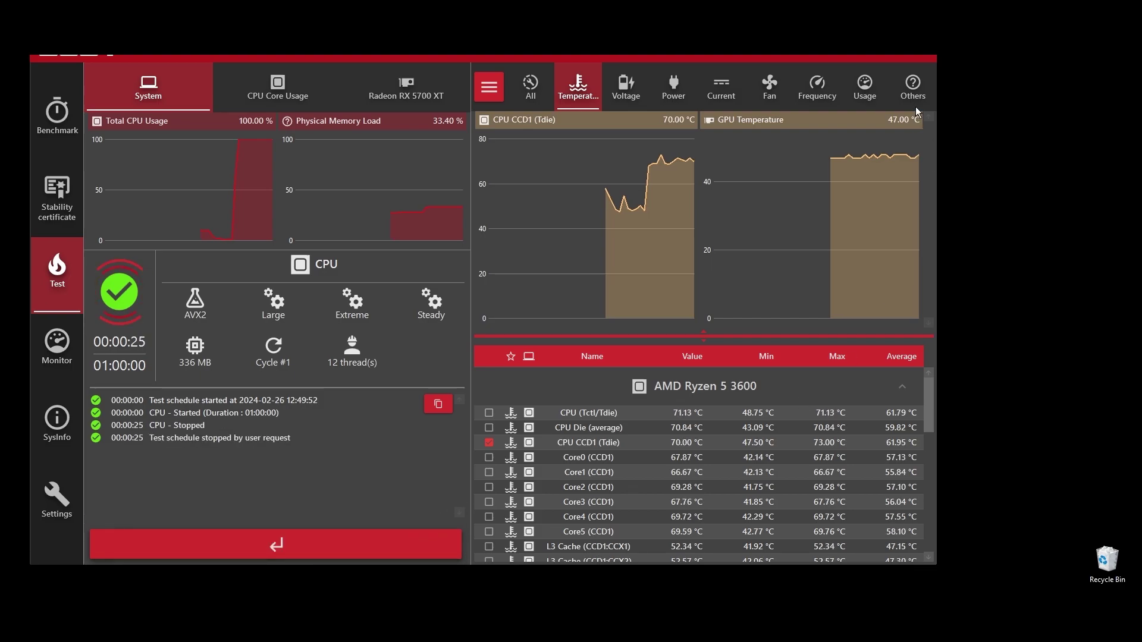
left_click(920, 57)
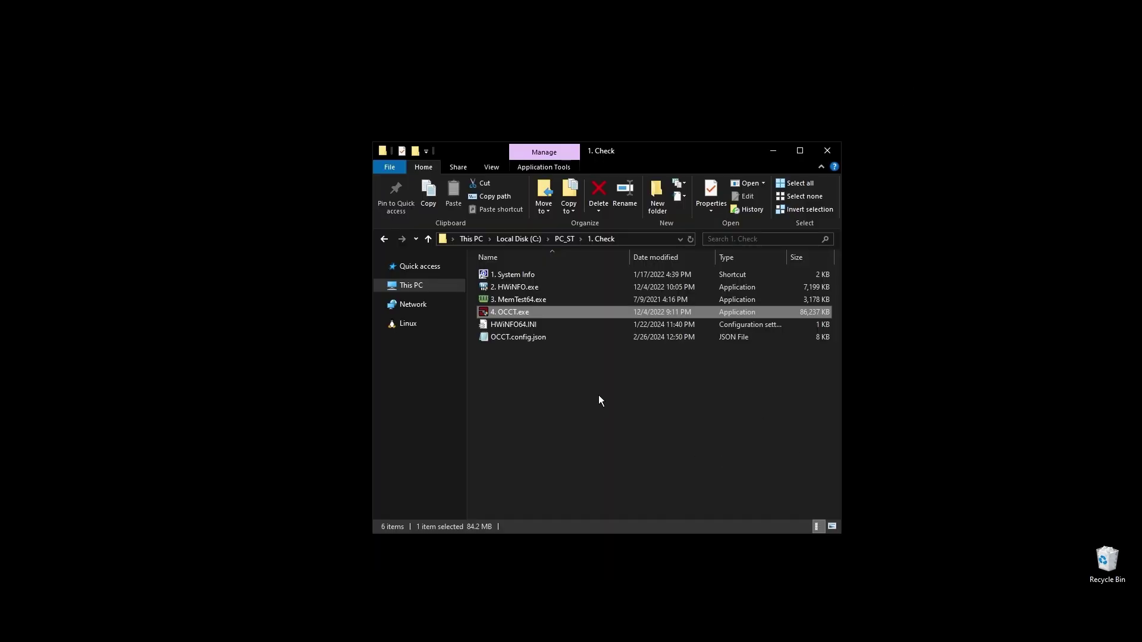
Step: Run 1. Dx Web Setup.exe from the 2. Install folder and start installing DirectX without the Bing Bar
left_click(384, 239)
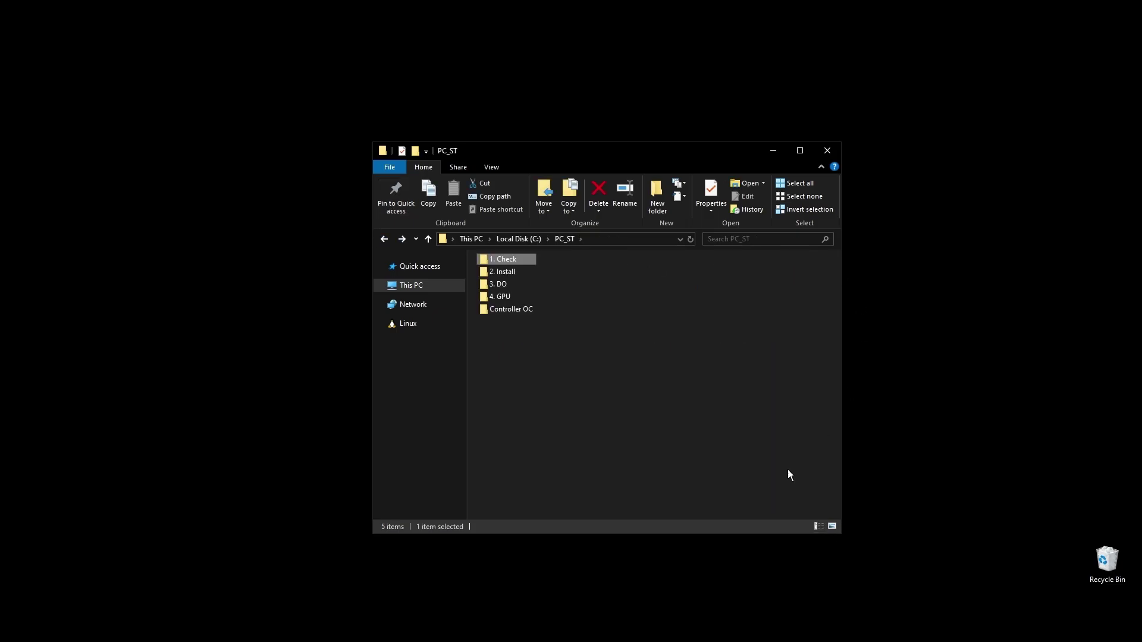
double_click(505, 273)
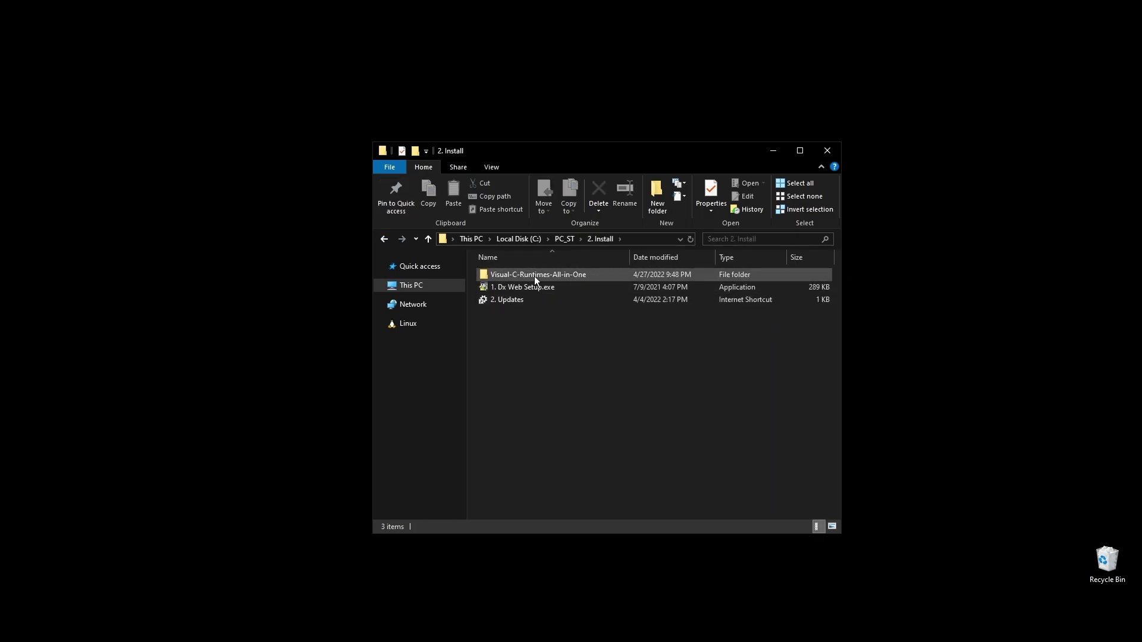
left_click(530, 287)
double_click(529, 287)
left_click(283, 295)
left_click(345, 338)
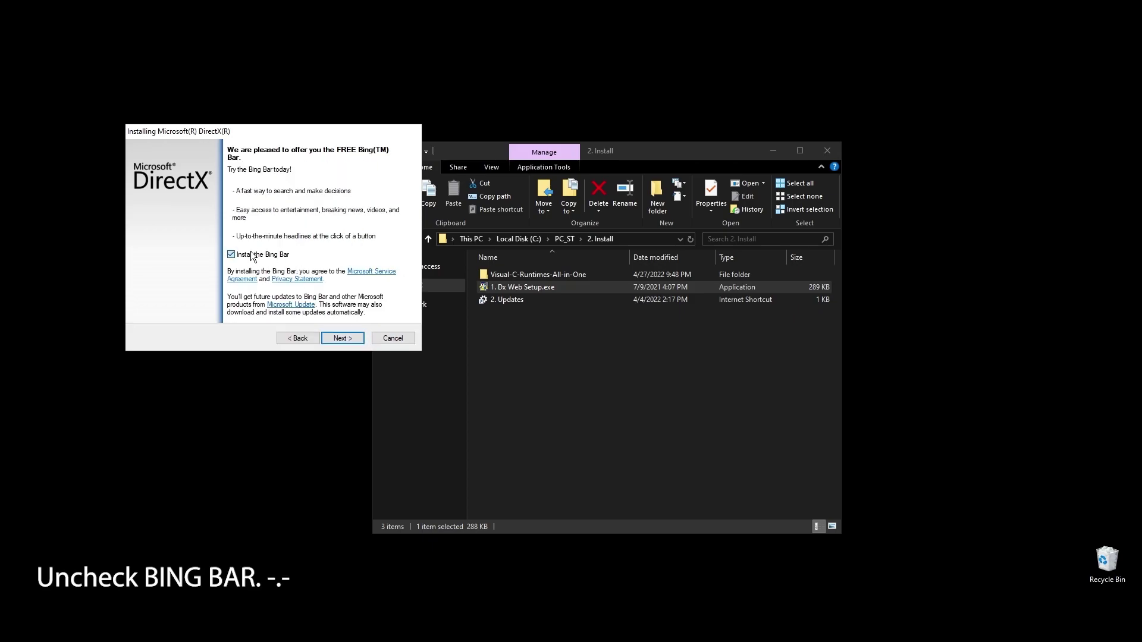
left_click(231, 255)
left_click(339, 338)
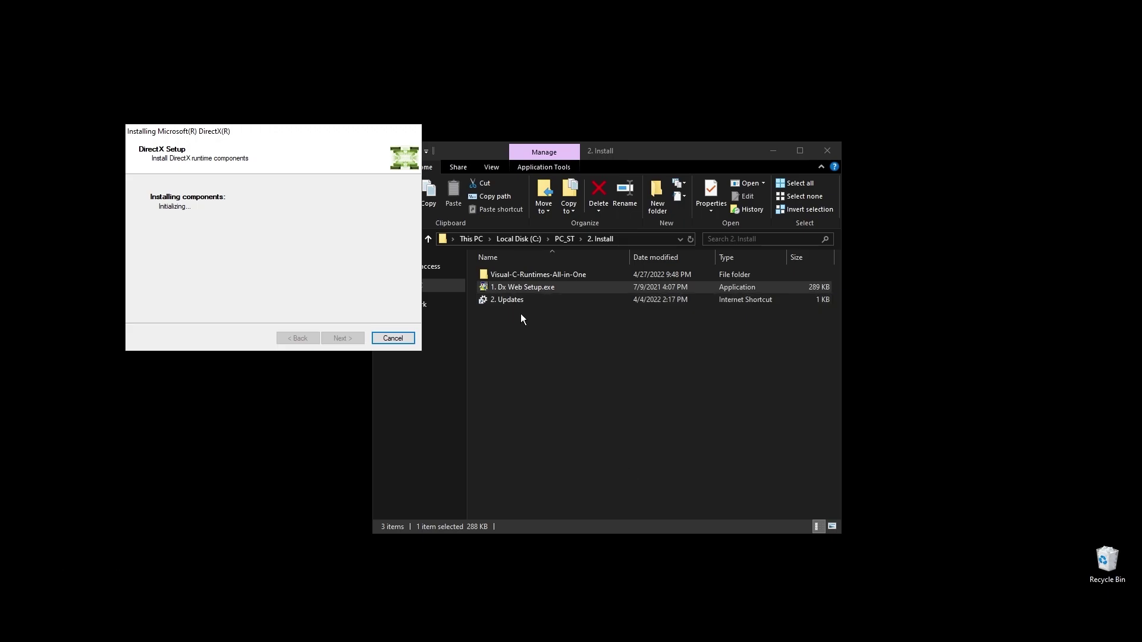
Step: Resume the paused Windows updates through the 2. Updates shortcut and finish the DirectX setup
double_click(503, 299)
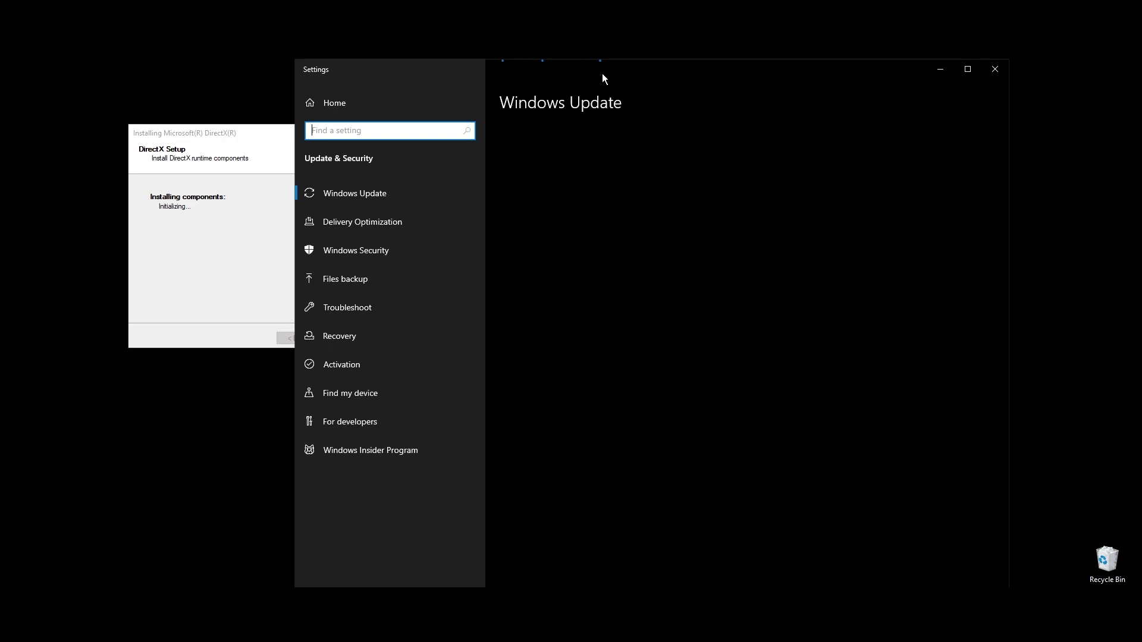
left_click_drag(602, 73, 721, 69)
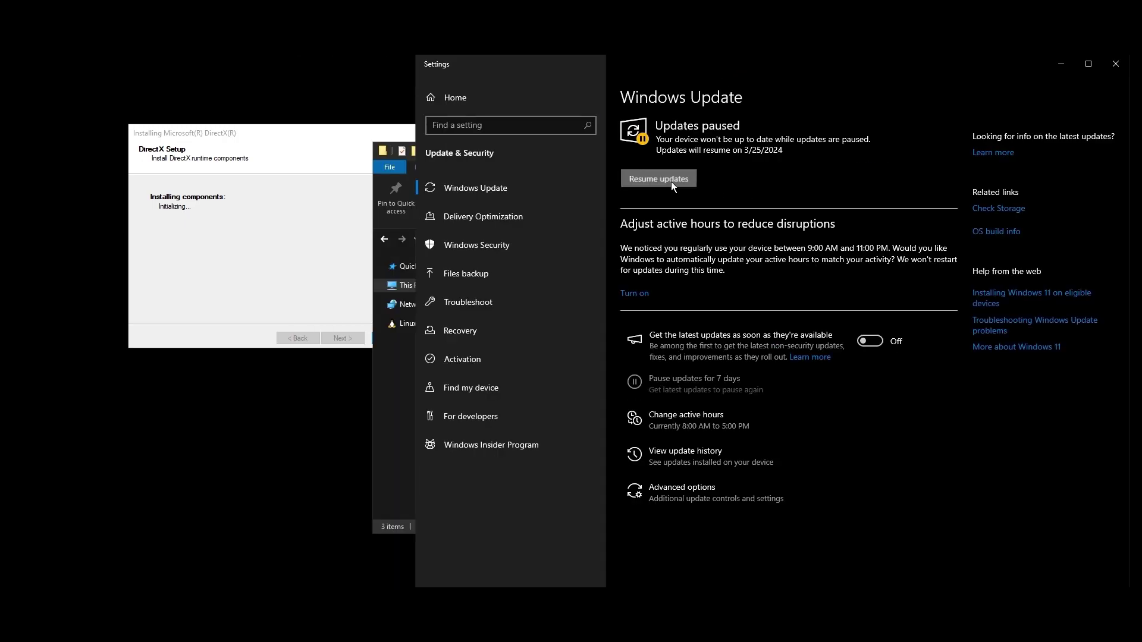
left_click(670, 180)
left_click(352, 309)
left_click(353, 337)
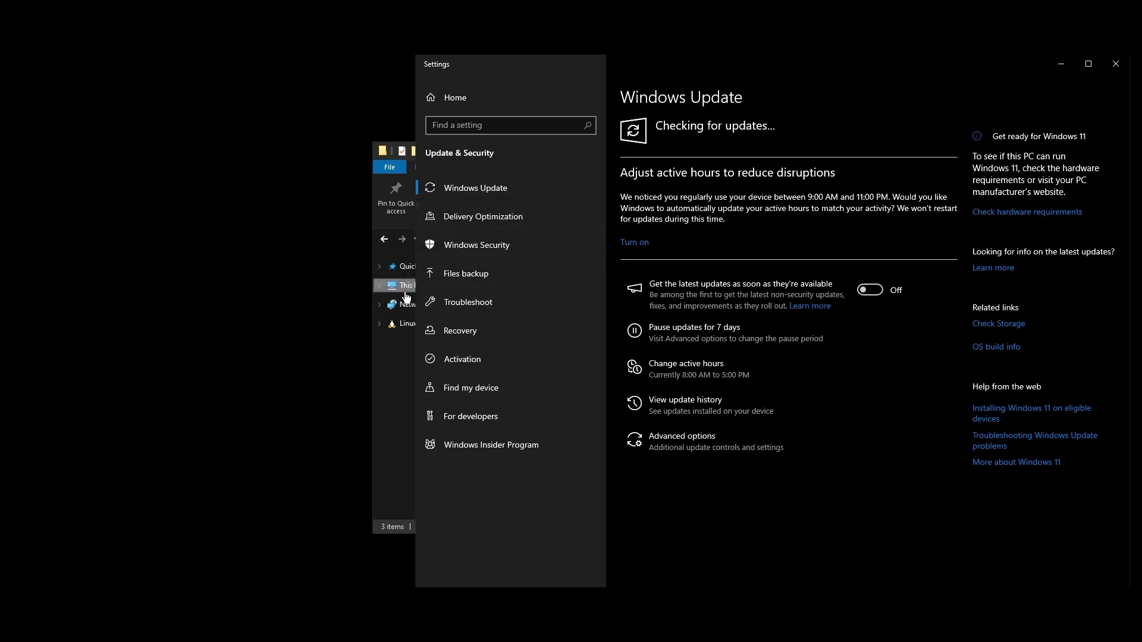
Step: Arrange the 2. Install folder window and the Windows Update window side by side
left_click_drag(414, 294, 789, 285)
left_click_drag(625, 149, 342, 145)
left_click_drag(854, 60, 750, 70)
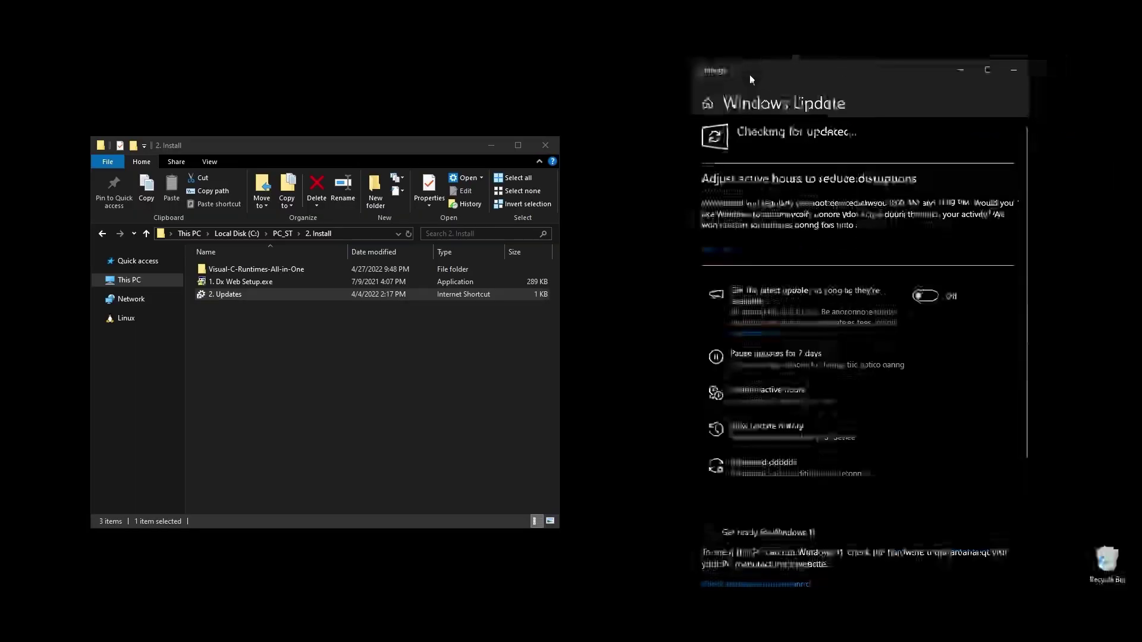
Step: Run install_all.bat from the Visual-C-Runtimes-All-in-One folder to install the Visual C++ runtimes
double_click(272, 268)
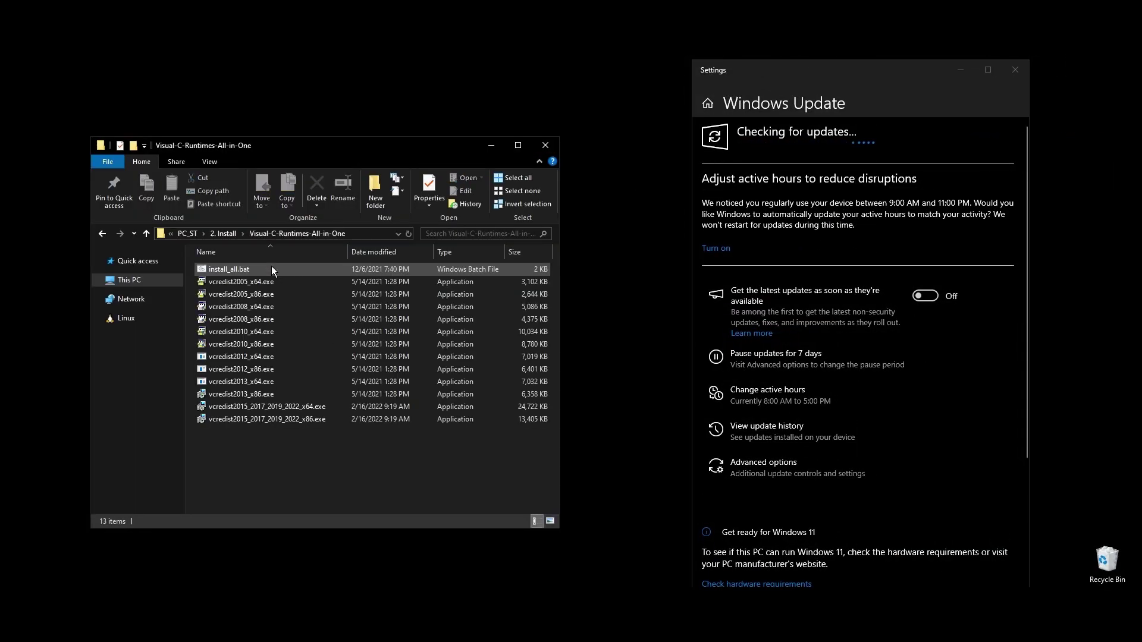
right_click(217, 272)
left_click(277, 321)
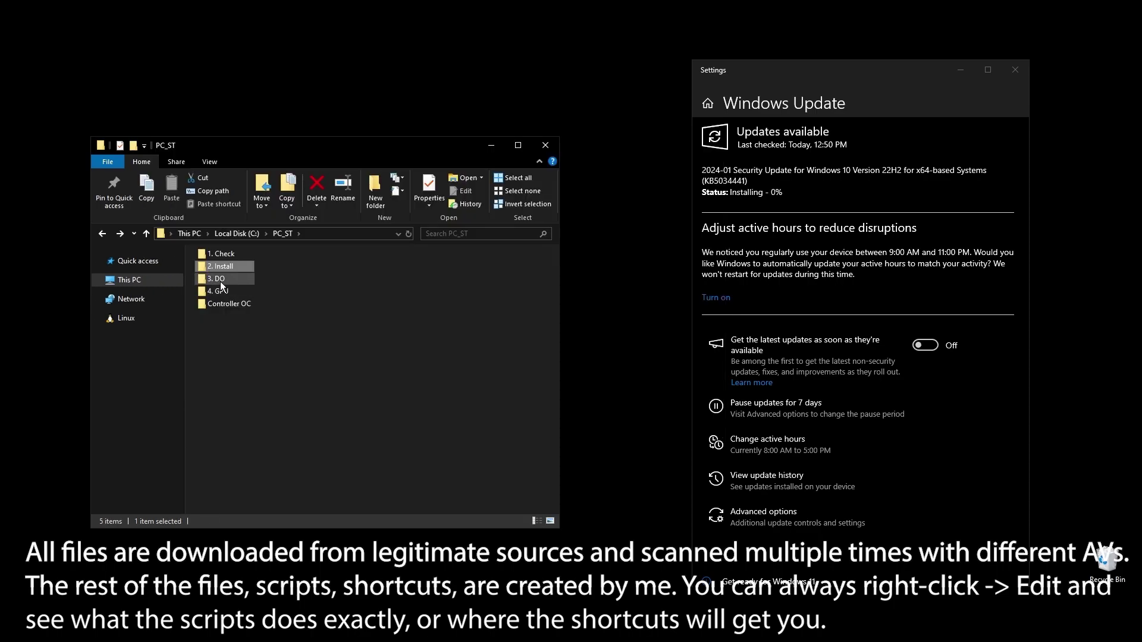
Step: Run the 2. PP.cmd power plan script from the 3. DO folder and dismiss its console window
double_click(220, 280)
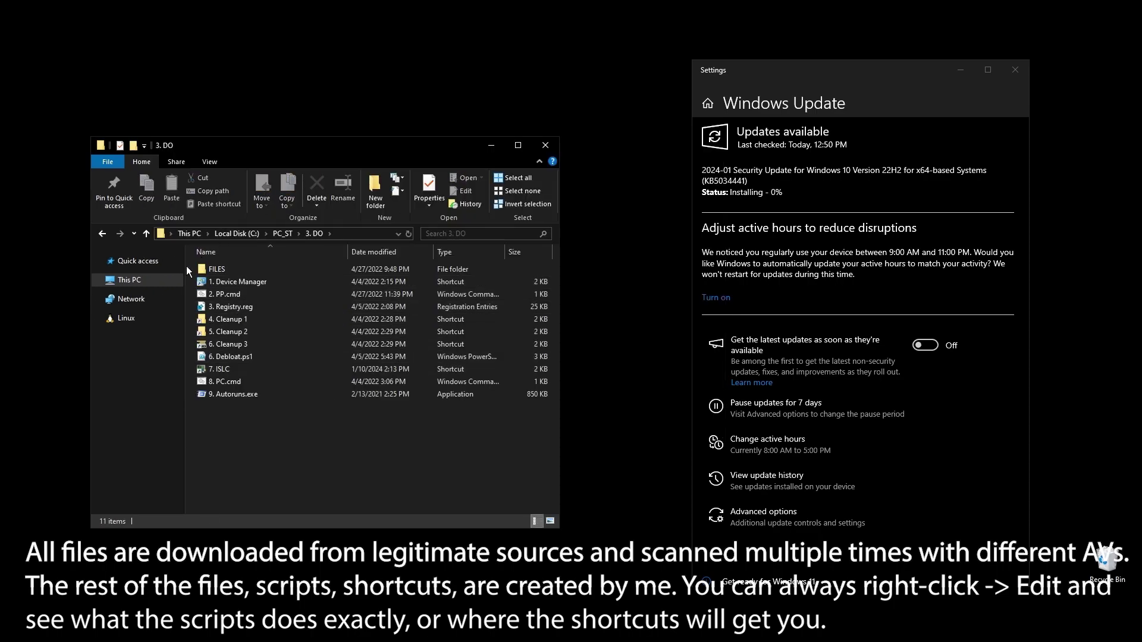
double_click(223, 295)
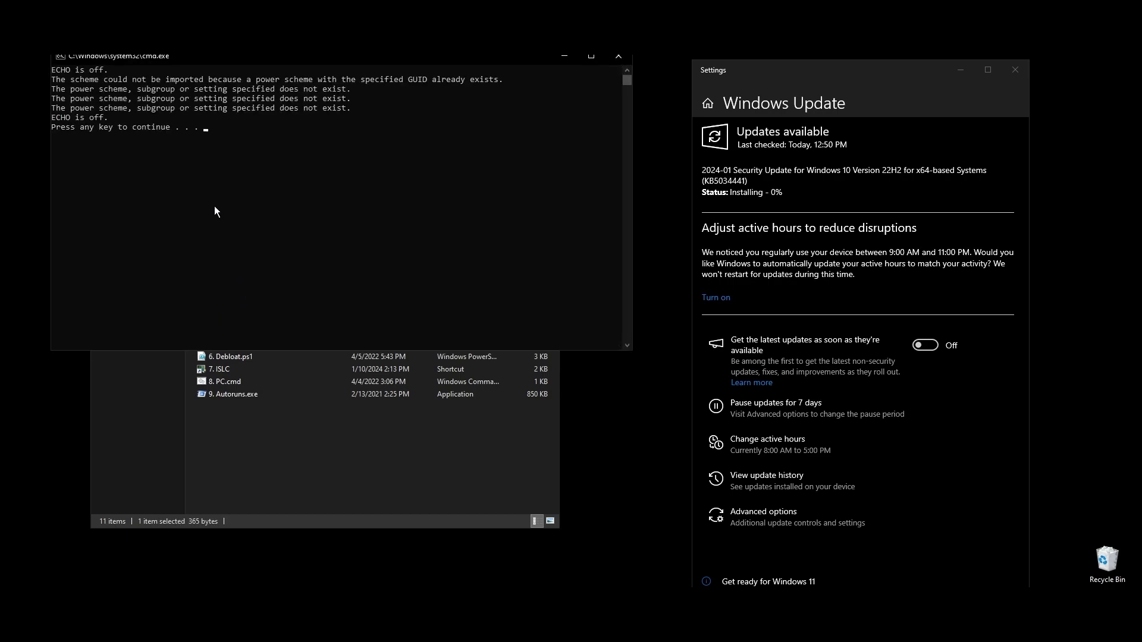
key("Return")
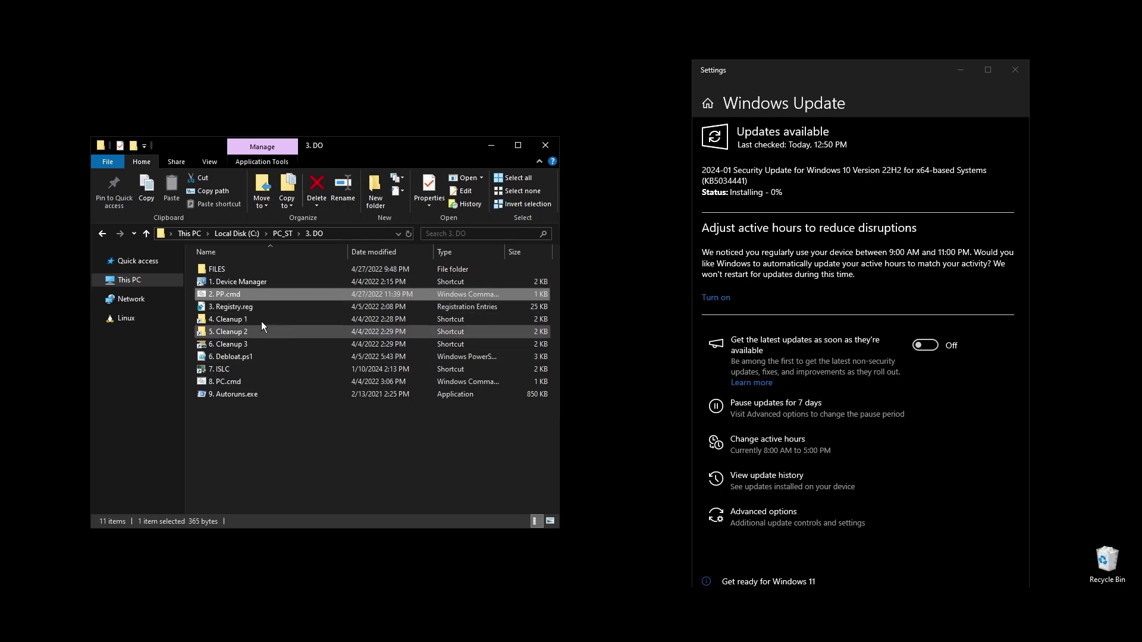
Step: Review the registry entries of 3. Registry.reg in Notepad++
right_click(241, 306)
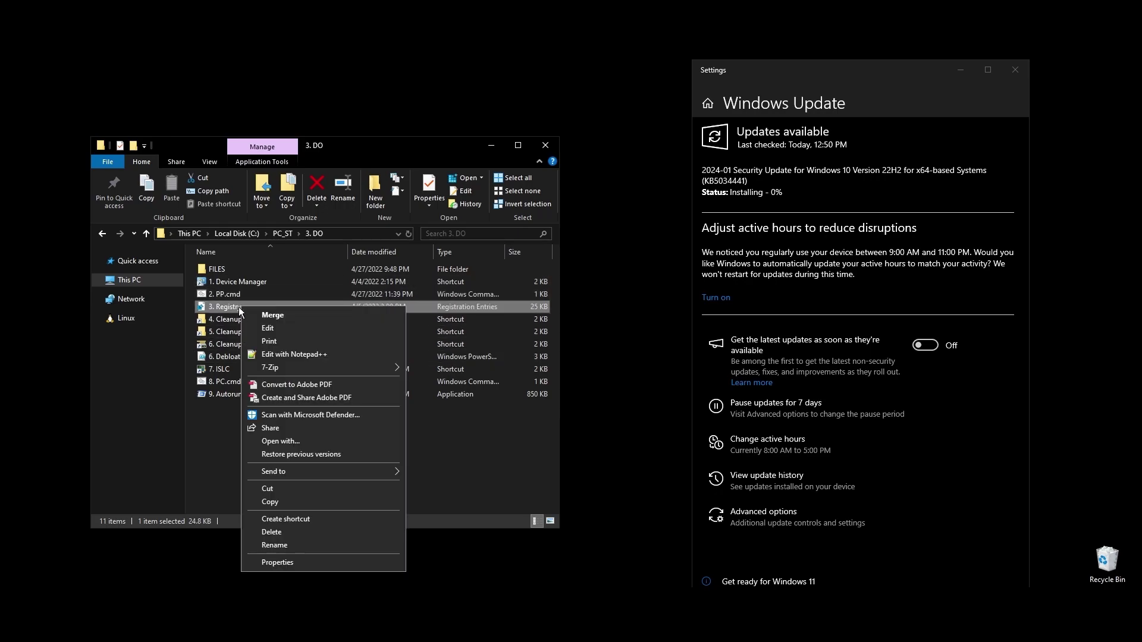
left_click(295, 354)
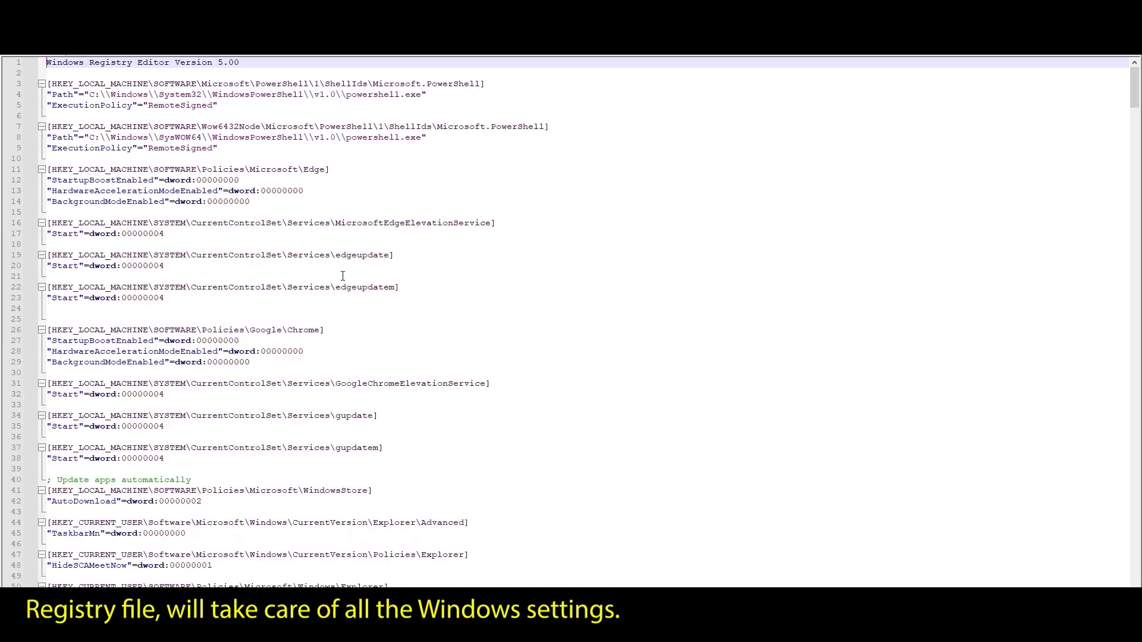
scroll(550, 316, "down", 7)
left_click_drag(1132, 114, 1133, 84)
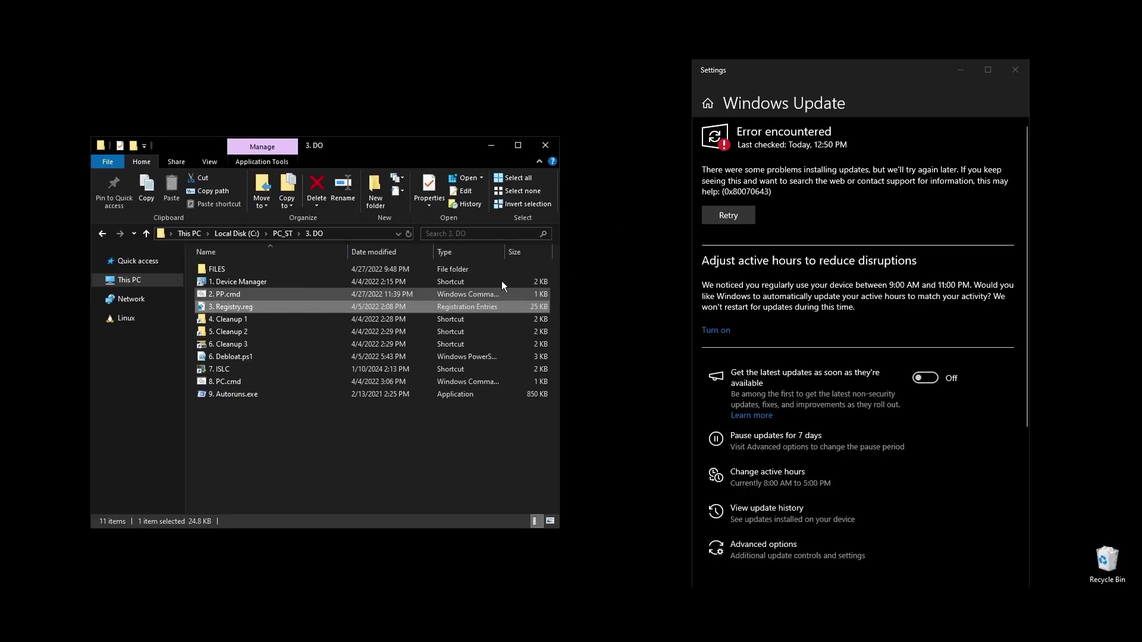
Step: Close the Windows Update settings and merge 3. Registry.reg into the Windows registry
left_click(1015, 70)
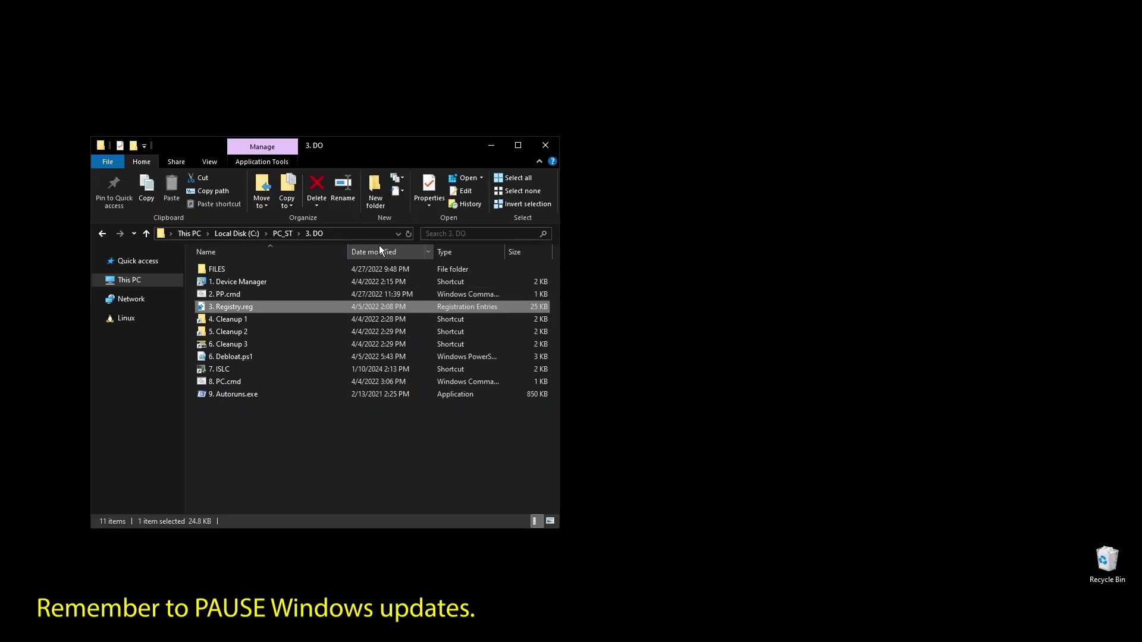
left_click_drag(383, 150, 527, 121)
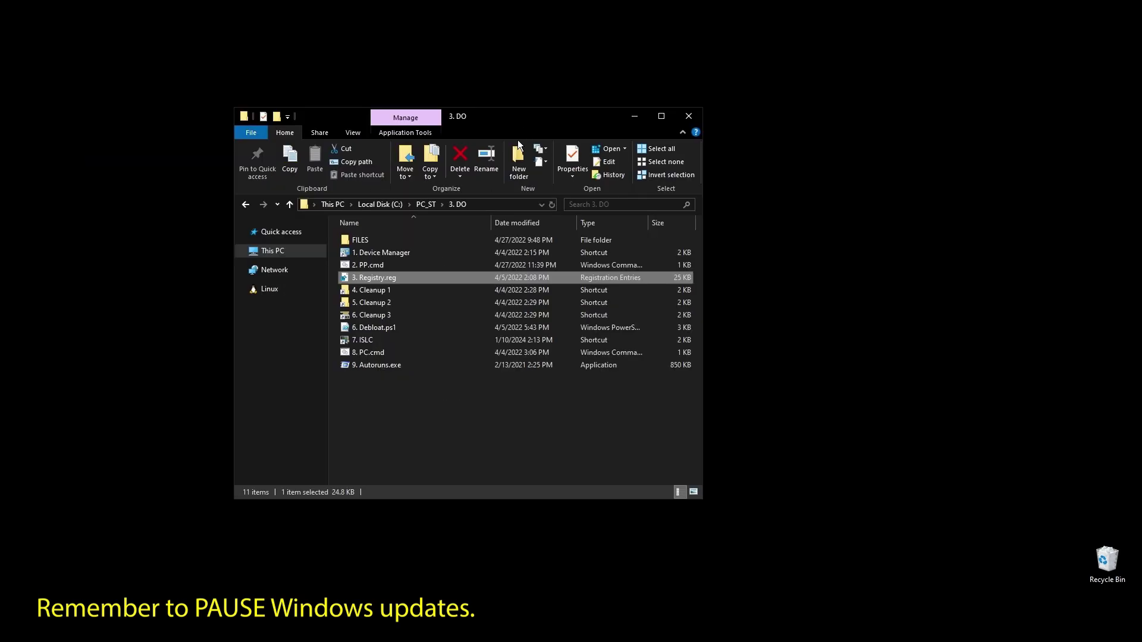
double_click(371, 283)
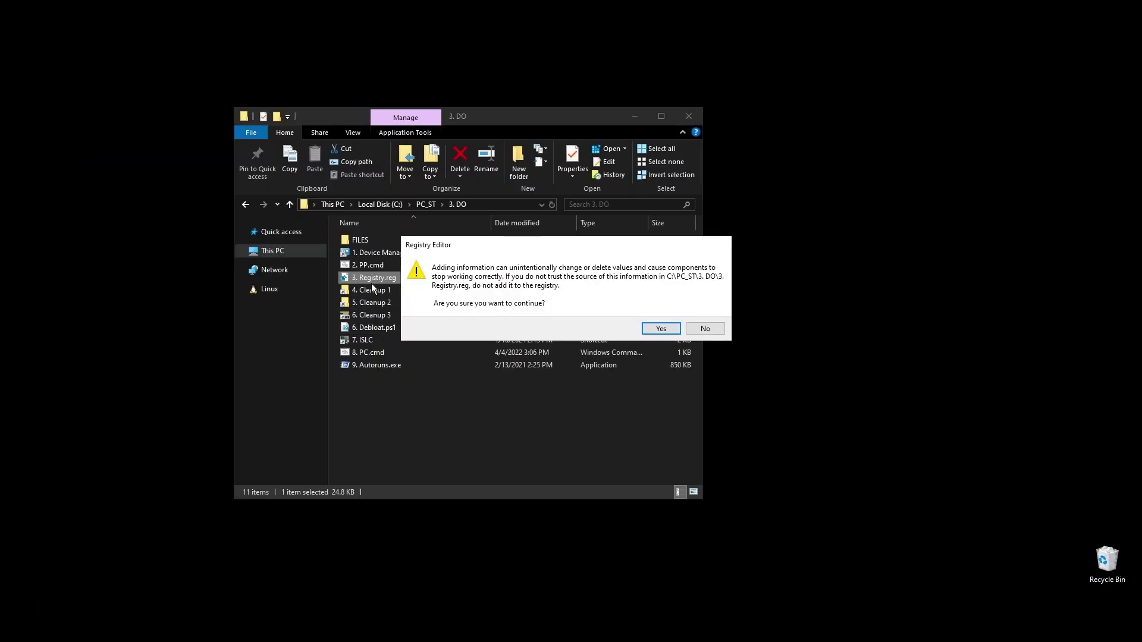
left_click(660, 326)
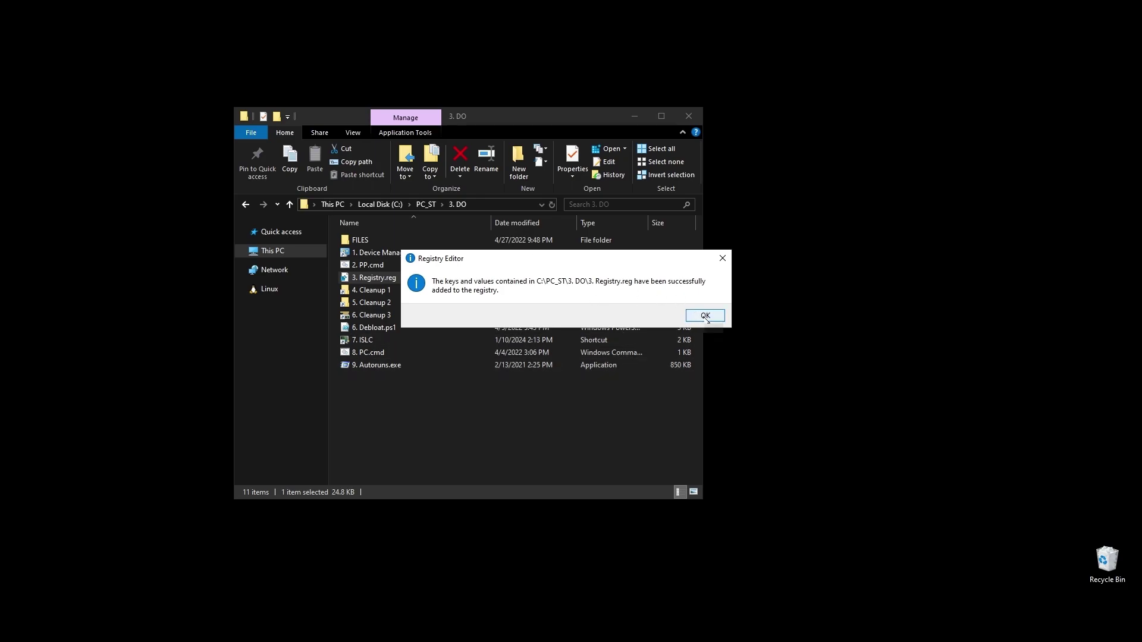
left_click(705, 316)
Step: Delete the temporary files and folders in the Temp locations opened by the 4. Cleanup 1 and 5. Cleanup 2 shortcuts
left_click(380, 291)
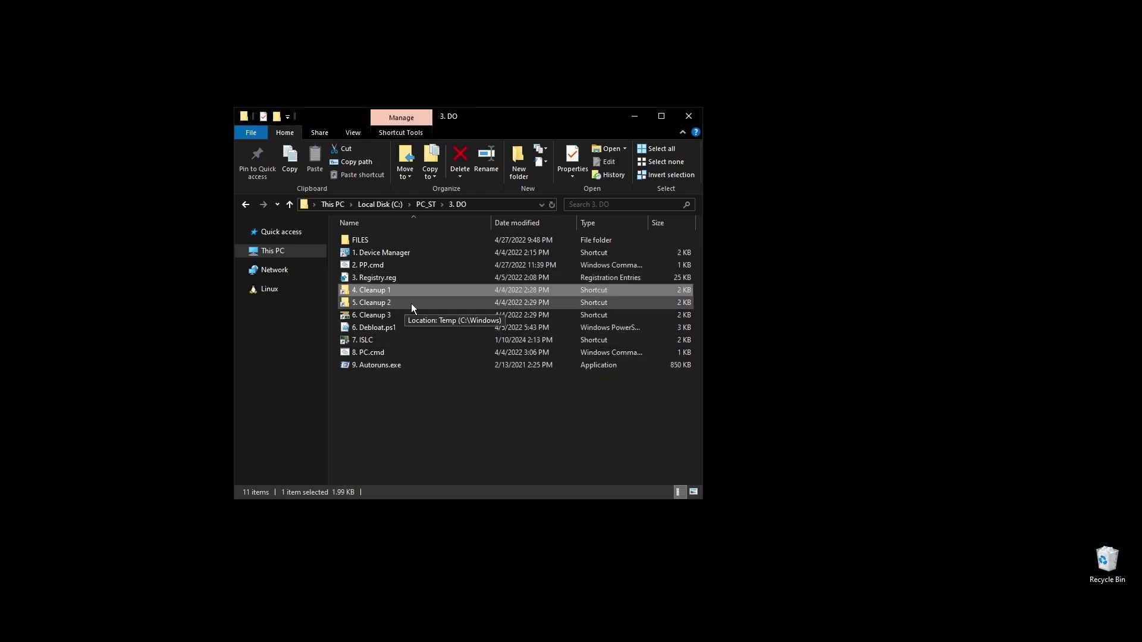
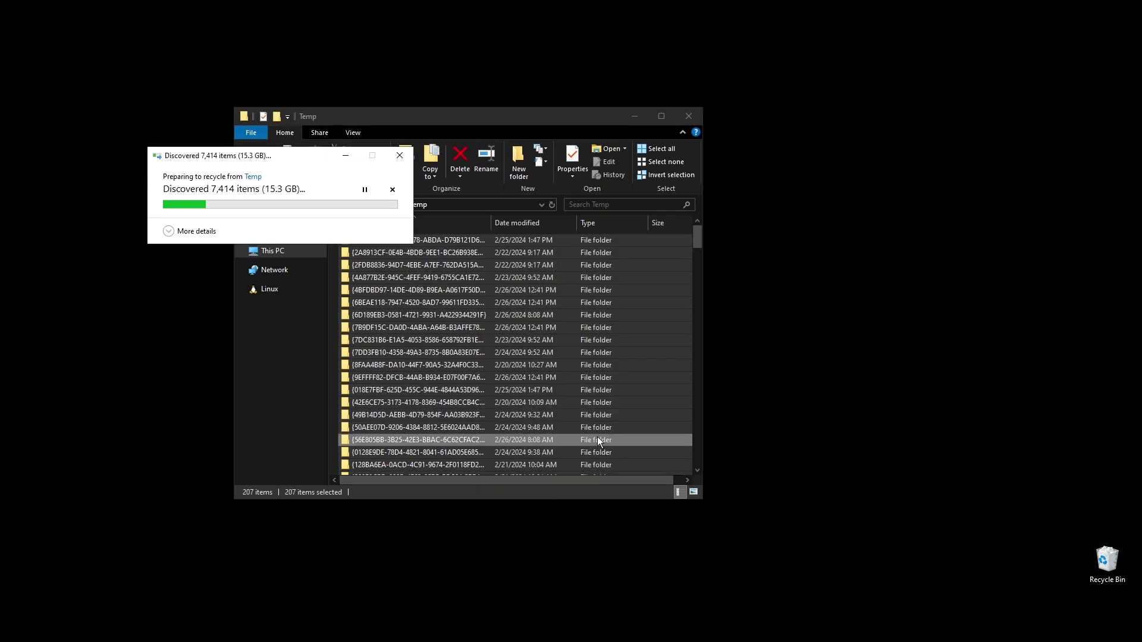
key("Return")
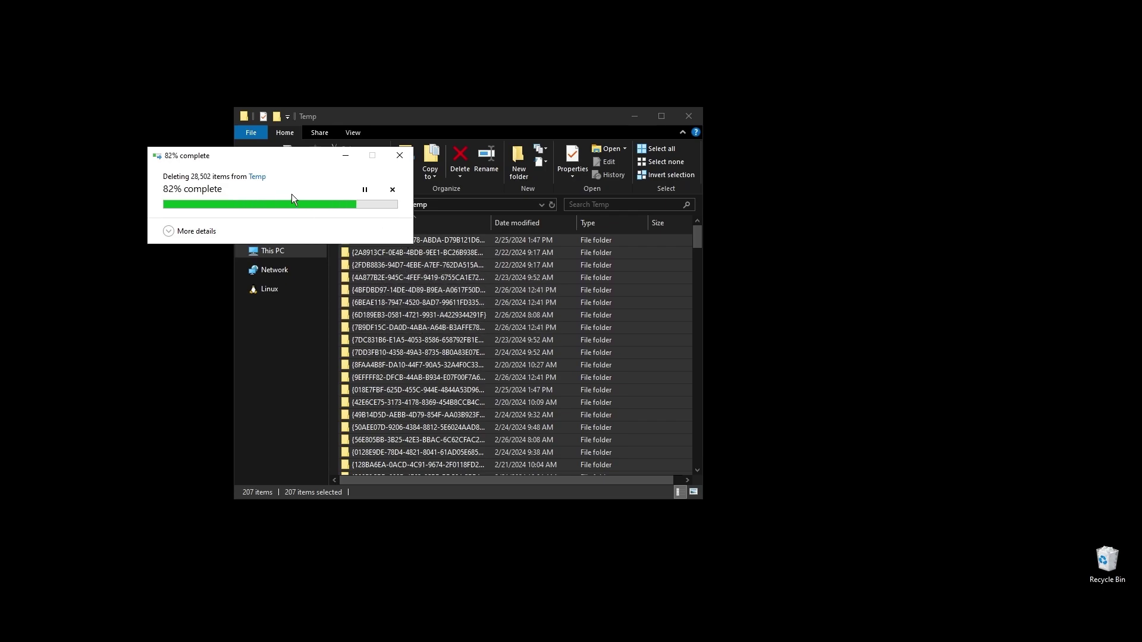
left_click(323, 281)
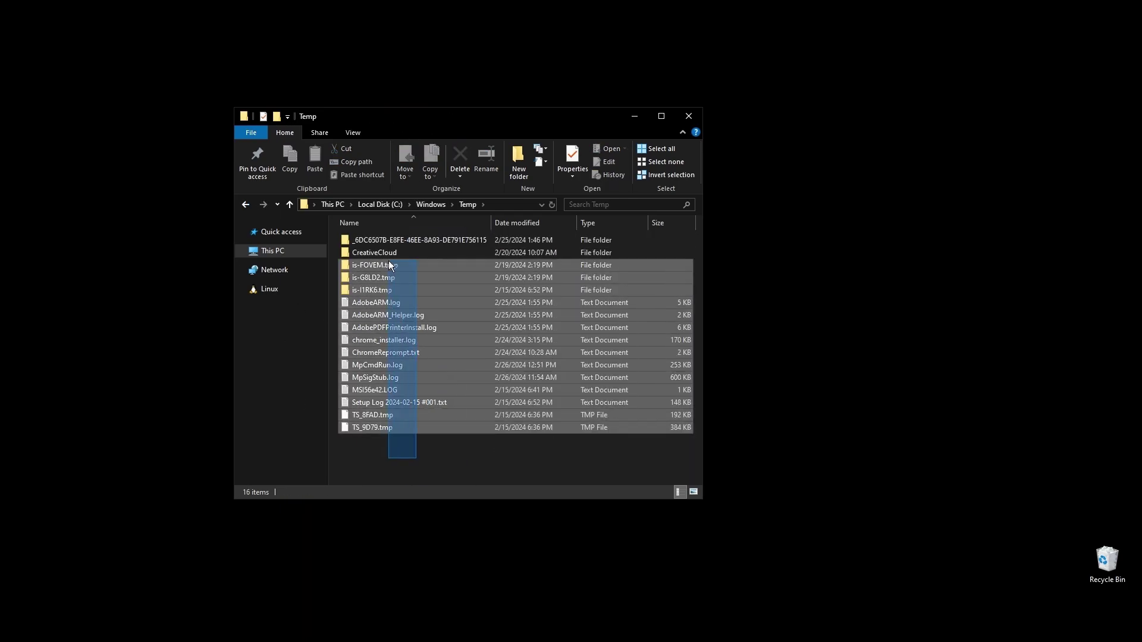
key("Delete")
left_click(582, 252)
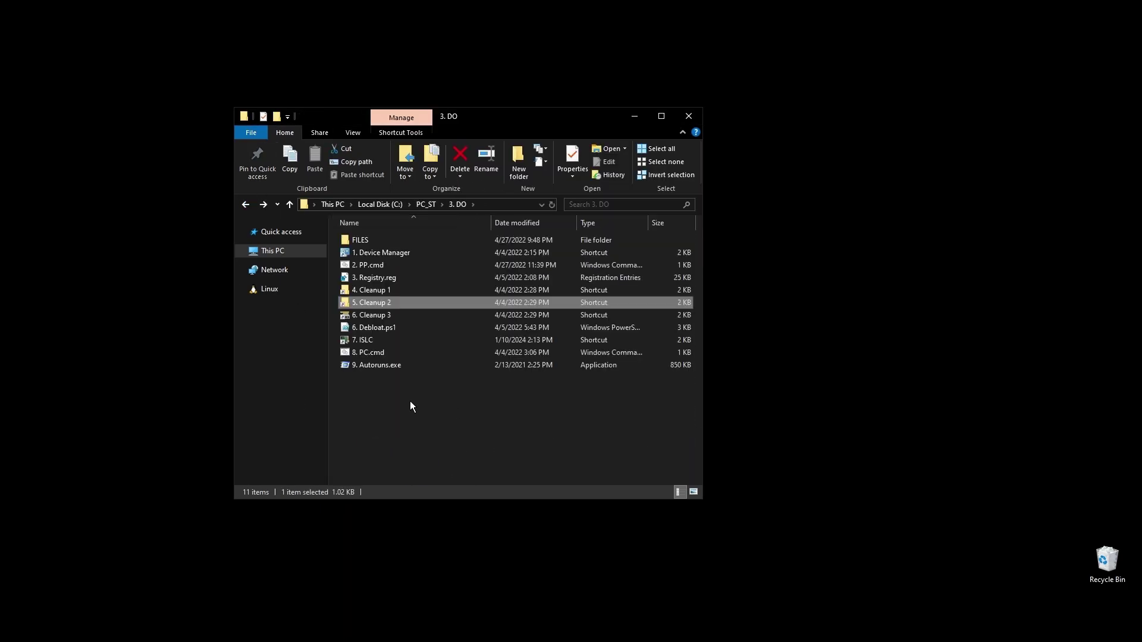
Step: Run Disk Cleanup from the 6. Cleanup 3 shortcut and permanently delete the listed unnecessary files on drive C:
double_click(371, 314)
left_click(537, 333)
left_click(539, 334)
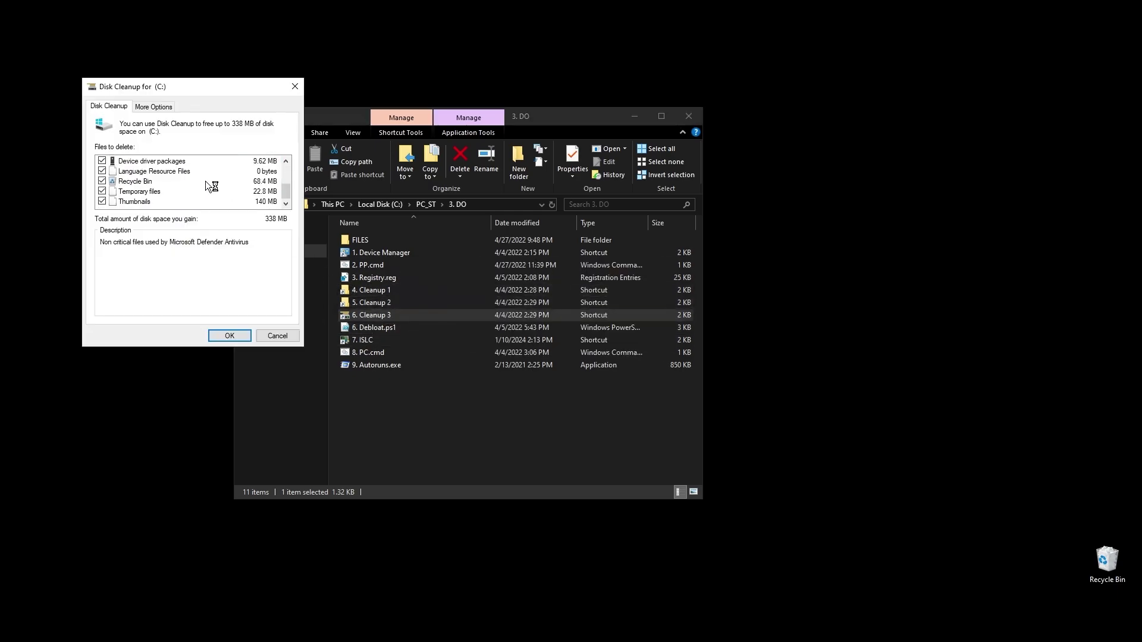
left_click(229, 336)
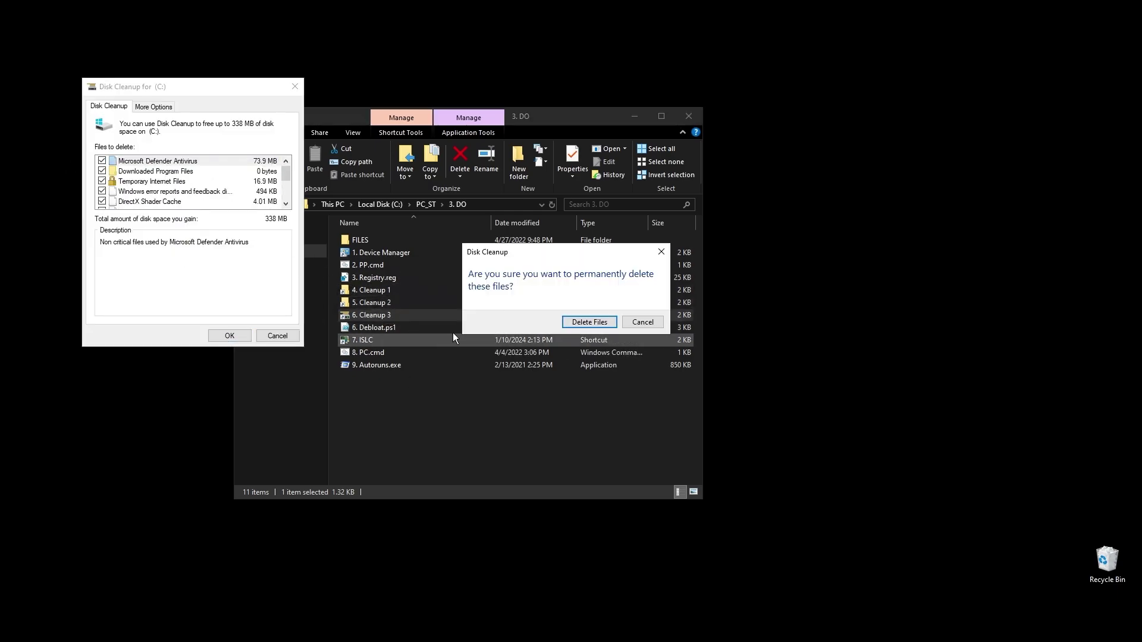
left_click(585, 321)
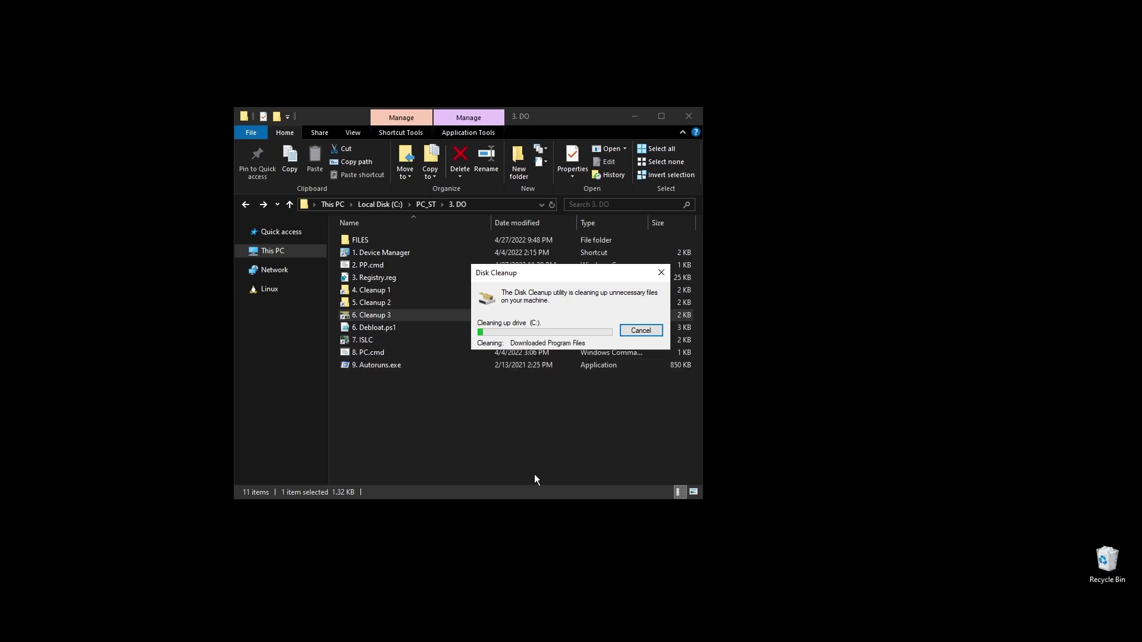
left_click_drag(572, 269, 880, 295)
left_click(604, 434)
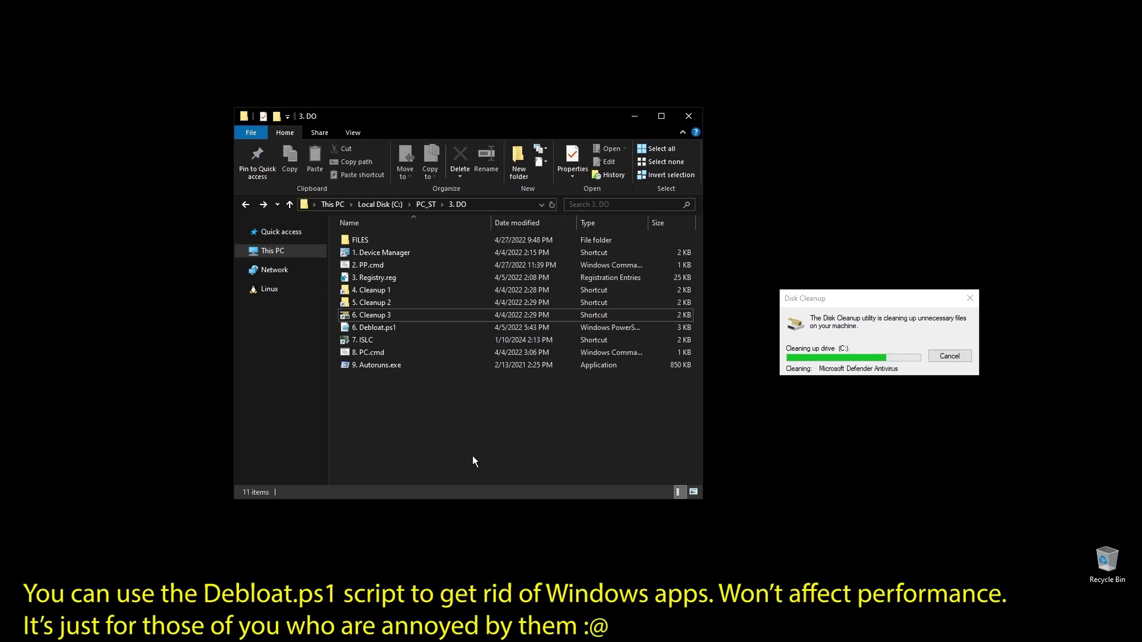
Step: Open 7. ISLC, stop monitoring, set the wanted timer resolution to 0.50, restart monitoring and minimize the window
left_click(362, 343)
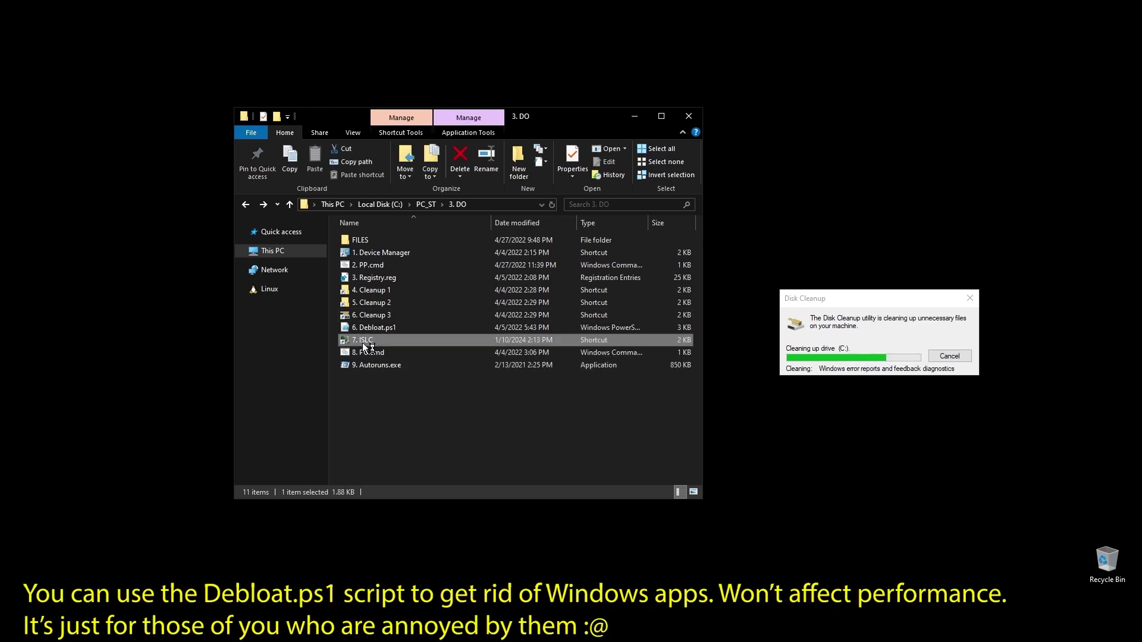
key("Return")
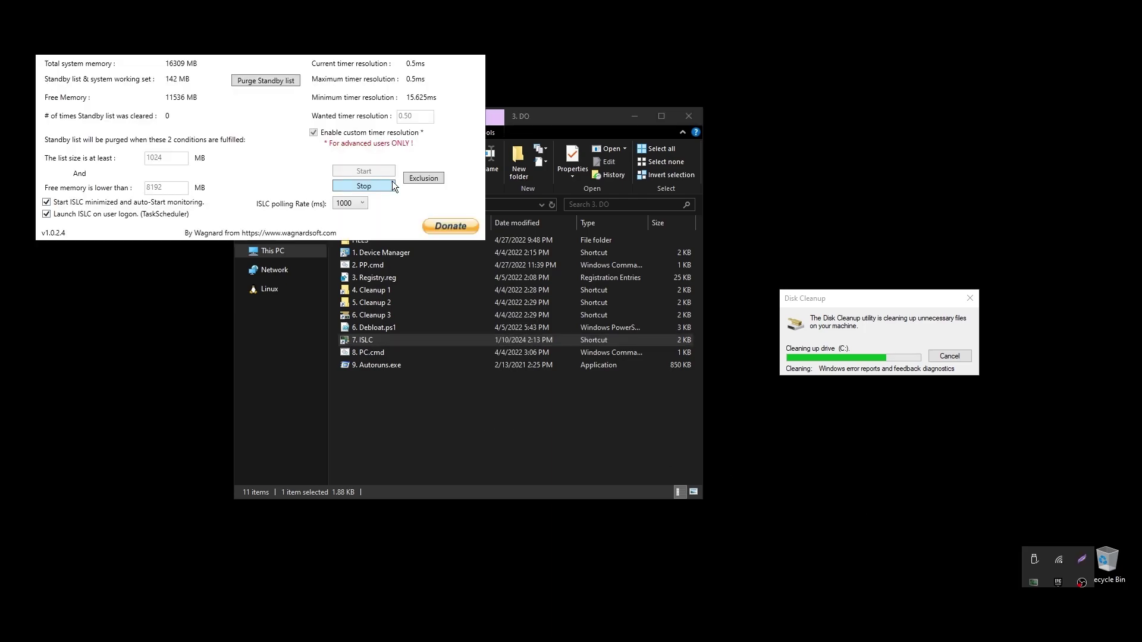
left_click(365, 189)
left_click(413, 122)
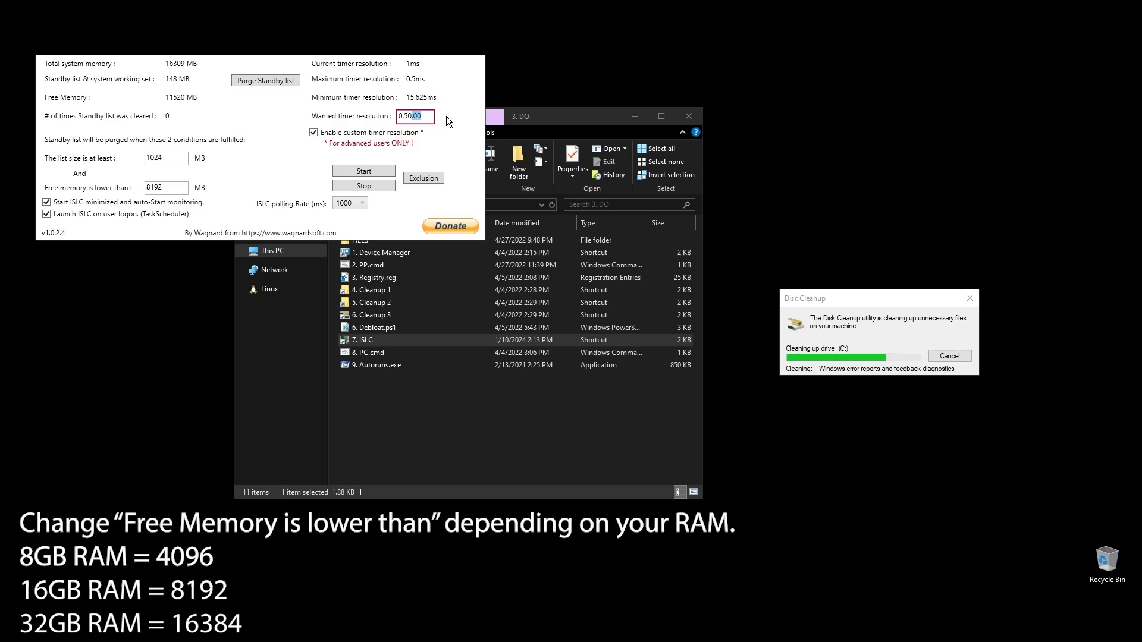
left_click(346, 168)
left_click_drag(333, 53, 665, 379)
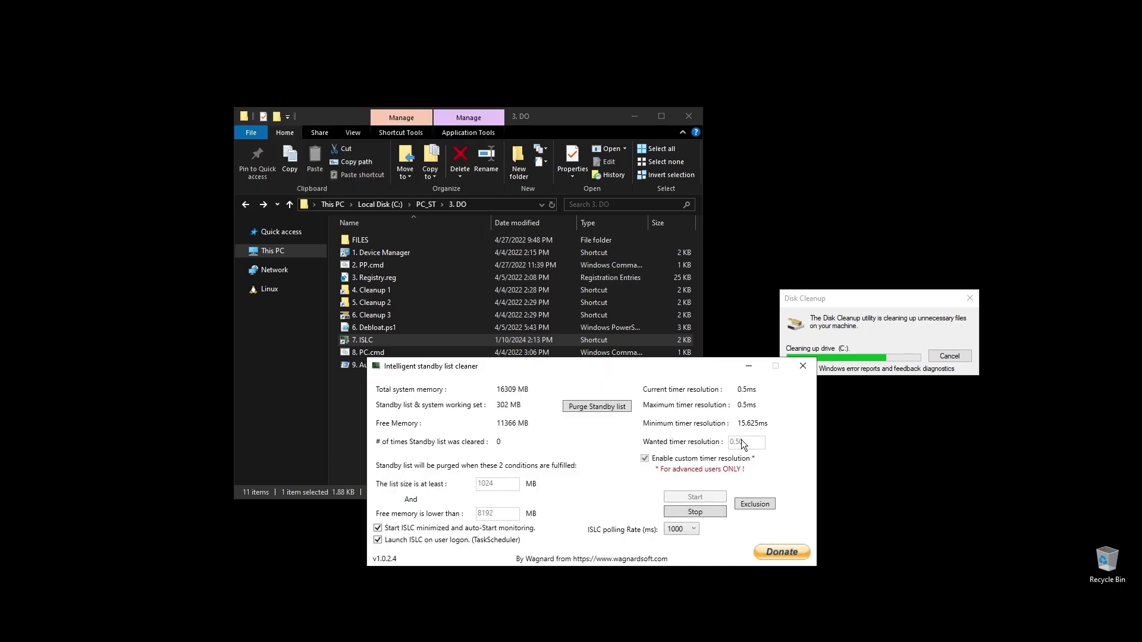
left_click(744, 365)
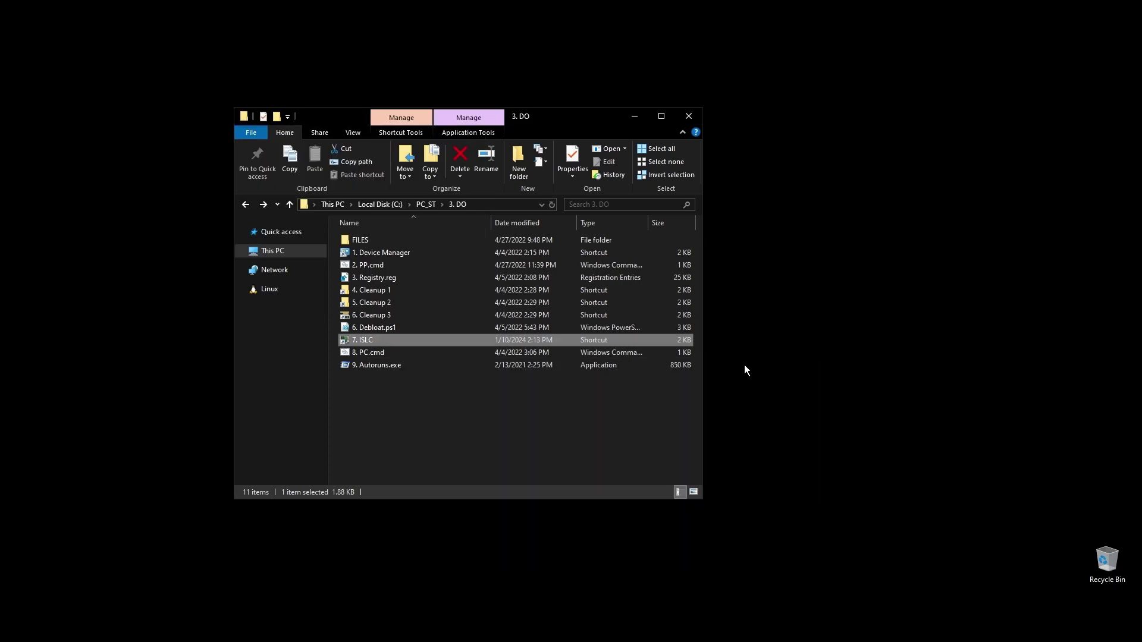
Step: Run the 8. PC.cmd script from the 3. DO folder and dismiss its console window
right_click(370, 354)
left_click(437, 138)
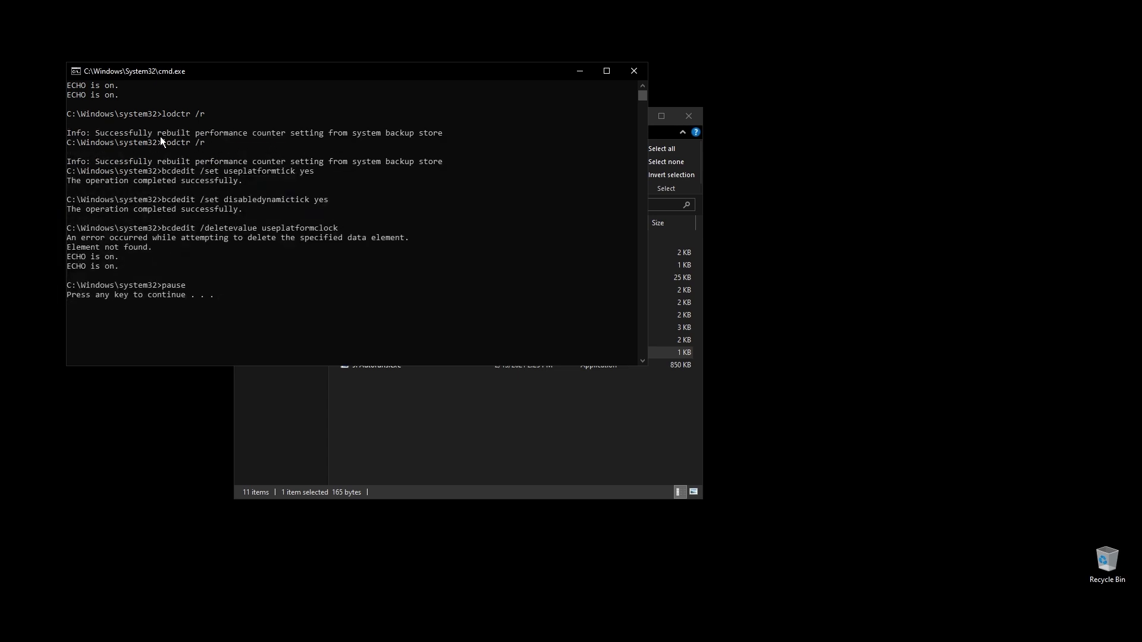
left_click_drag(98, 133, 287, 134)
key("Return")
key("Return")
Step: Launch 9. Autoruns.exe as administrator and disable the Adobe CCXProcess, Adobe Creative Cloud, Lightshot and Razer AppEngine logon entries
left_click(372, 365)
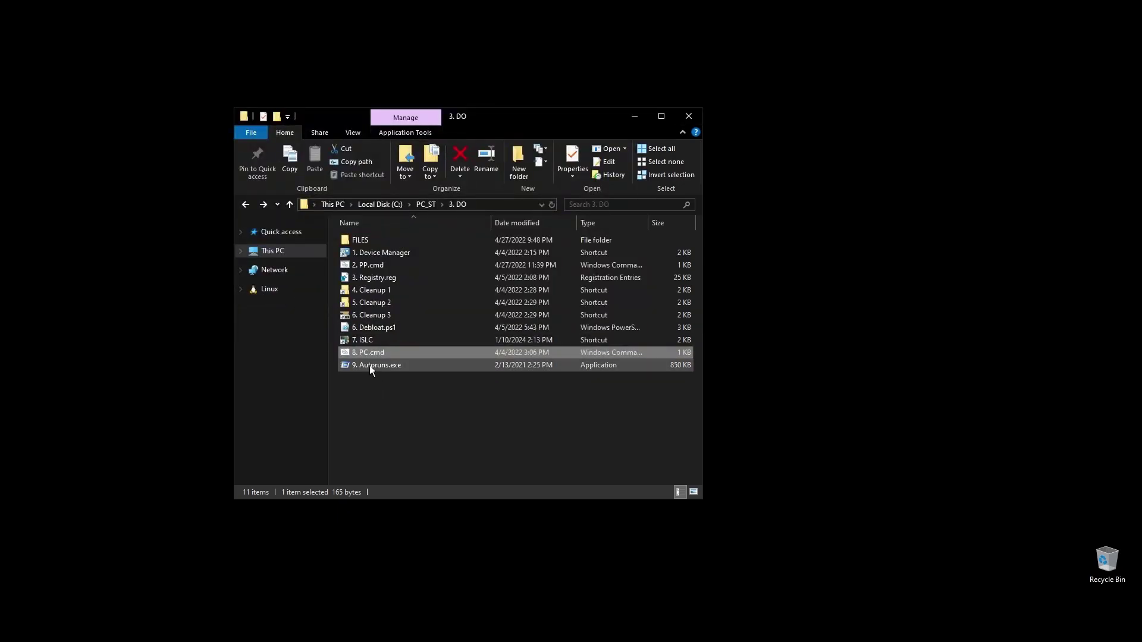
right_click(372, 365)
left_click(416, 387)
left_click(476, 235)
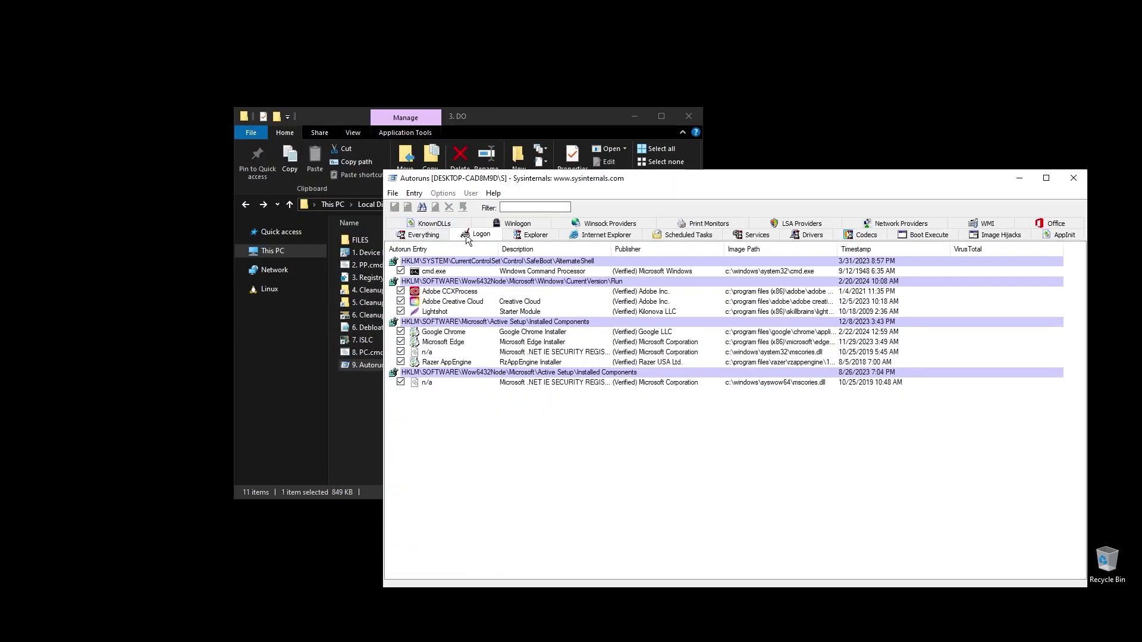
left_click(400, 291)
left_click(400, 300)
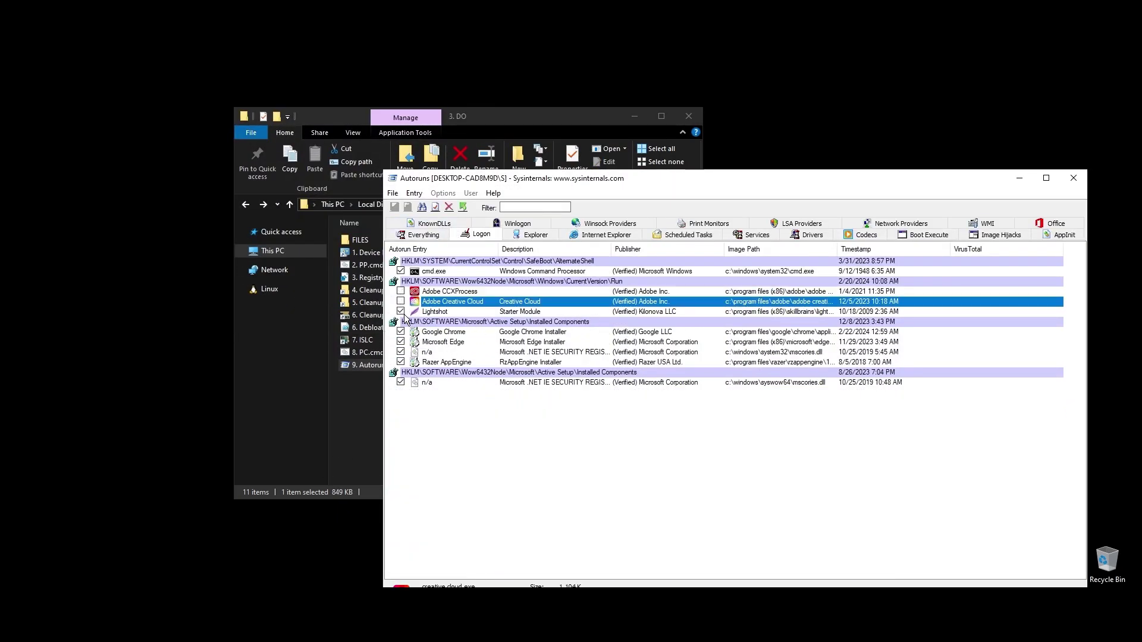
left_click(400, 310)
left_click(400, 361)
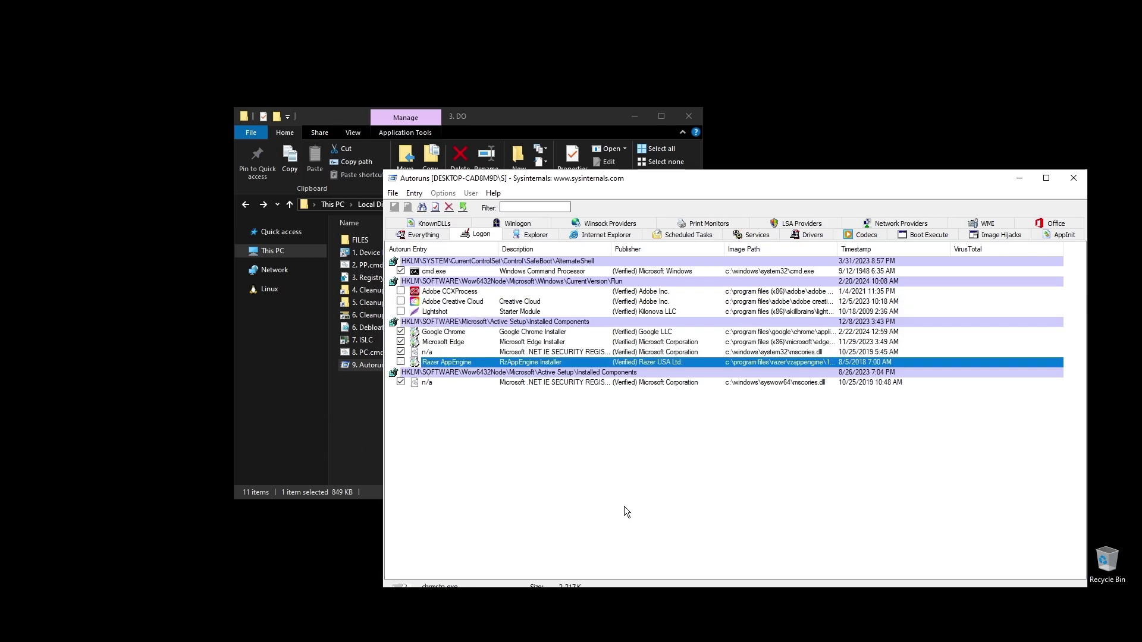
Step: Among the Autoruns services, disable AnyDesk, nordvpn-service, NordUpdaterService and the nordsec-threatprotection service
left_click(638, 230)
left_click(661, 233)
left_click(737, 234)
left_click_drag(716, 178, 689, 125)
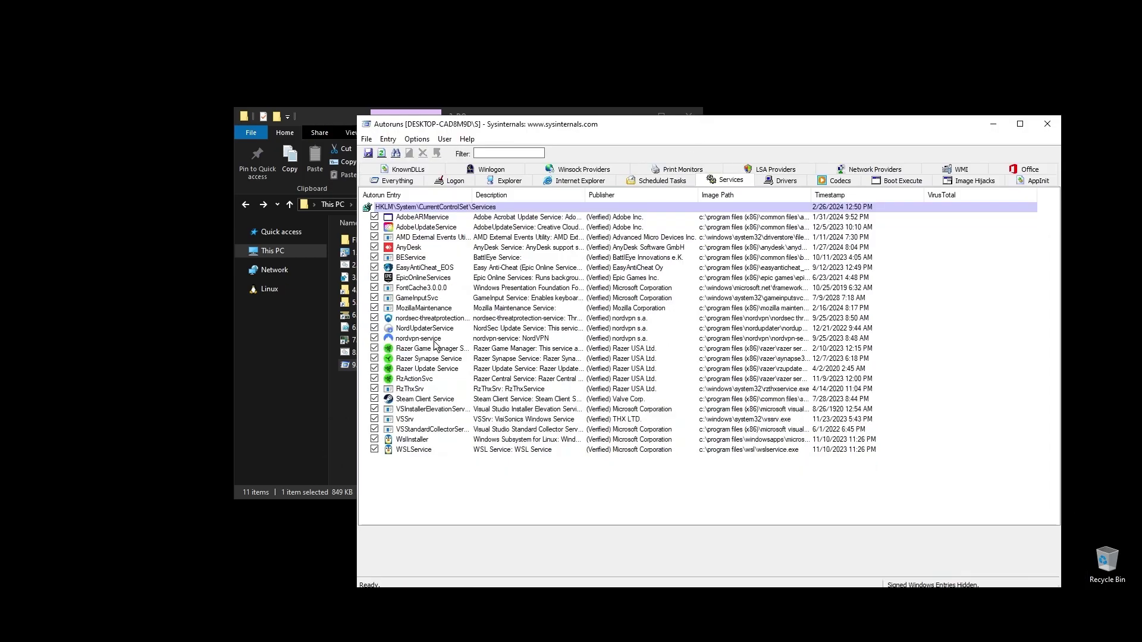
left_click(374, 246)
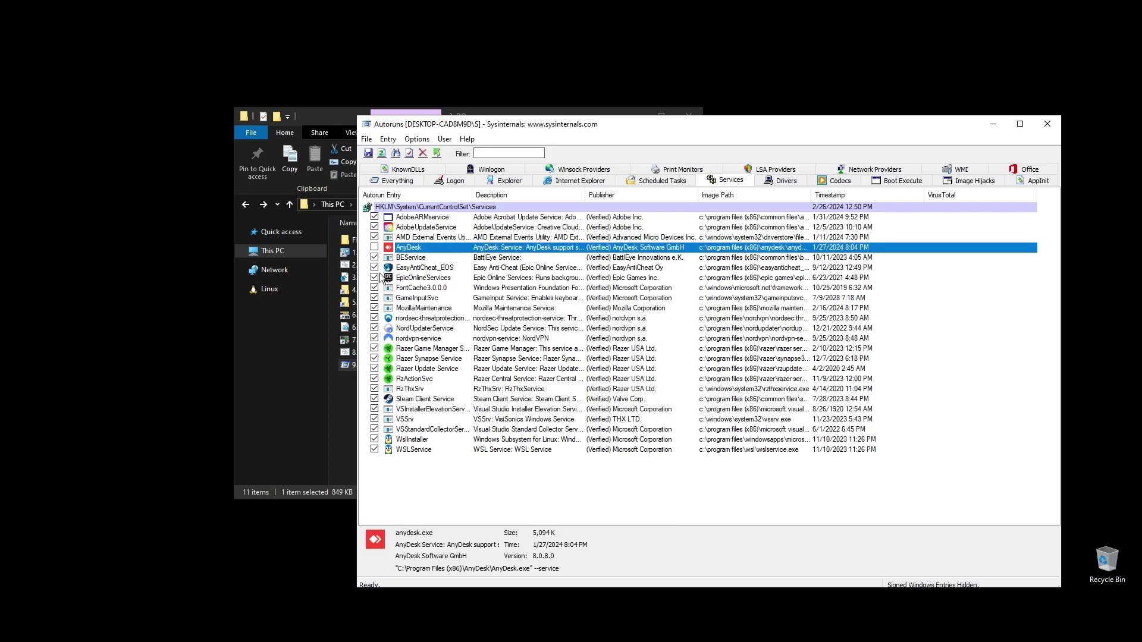
left_click(375, 338)
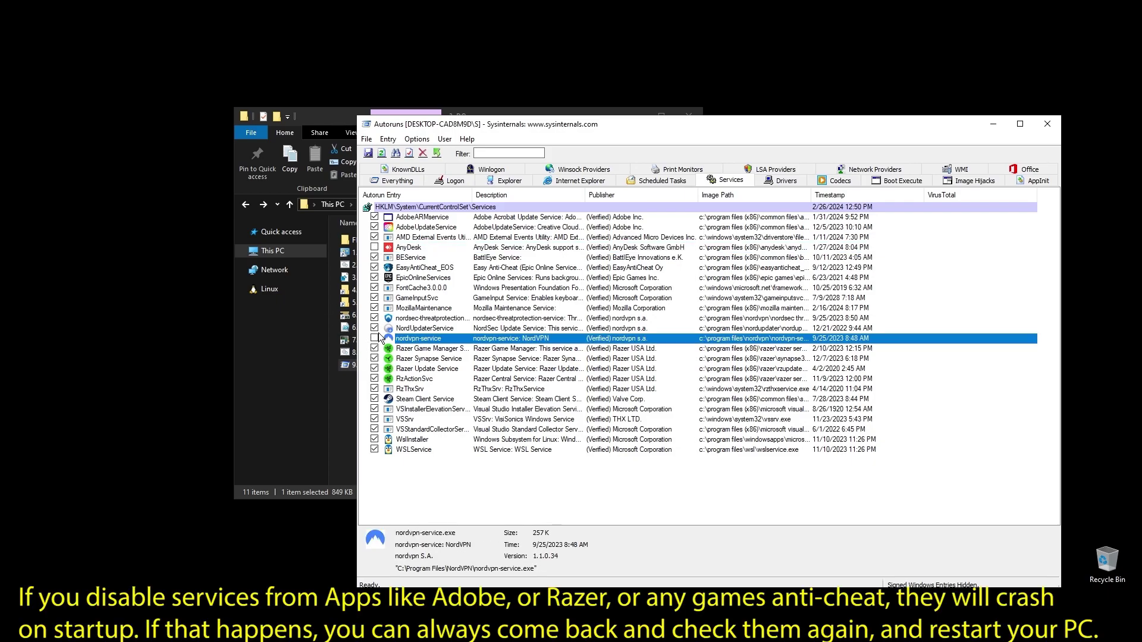
left_click(374, 327)
left_click(374, 318)
Step: Disable Razer Game Manager, Razer Synapse, Razer Update, RzActionSvc, Steam Client Service, WSLService and WslInstaller, and close Autoruns
left_click(374, 348)
left_click(374, 358)
left_click(374, 368)
left_click(374, 378)
left_click(374, 398)
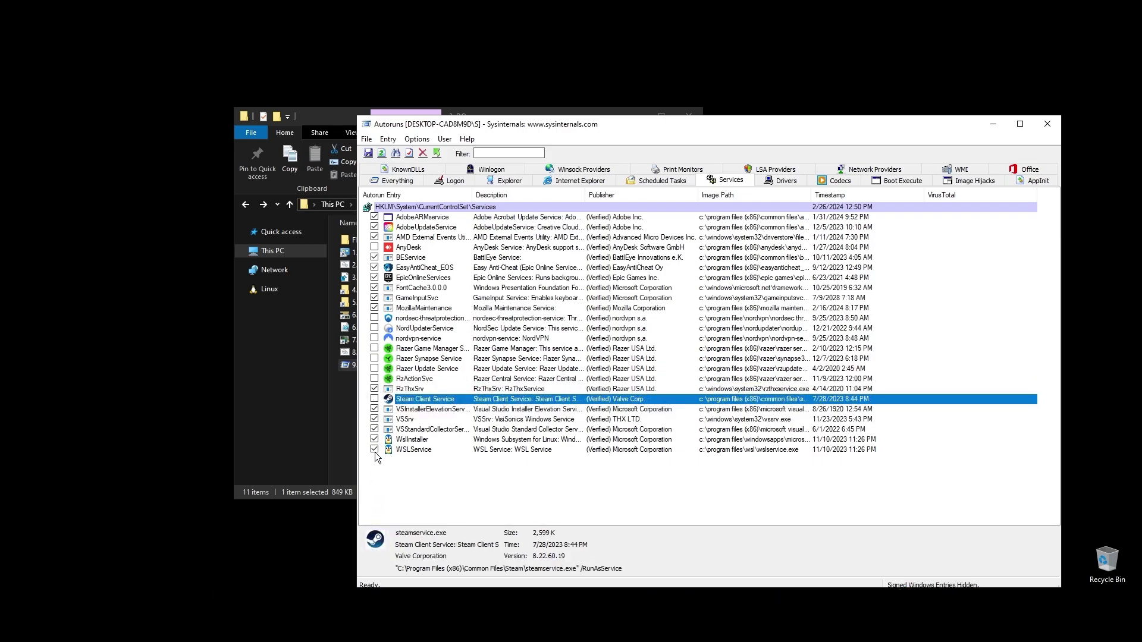
left_click(374, 449)
left_click(374, 438)
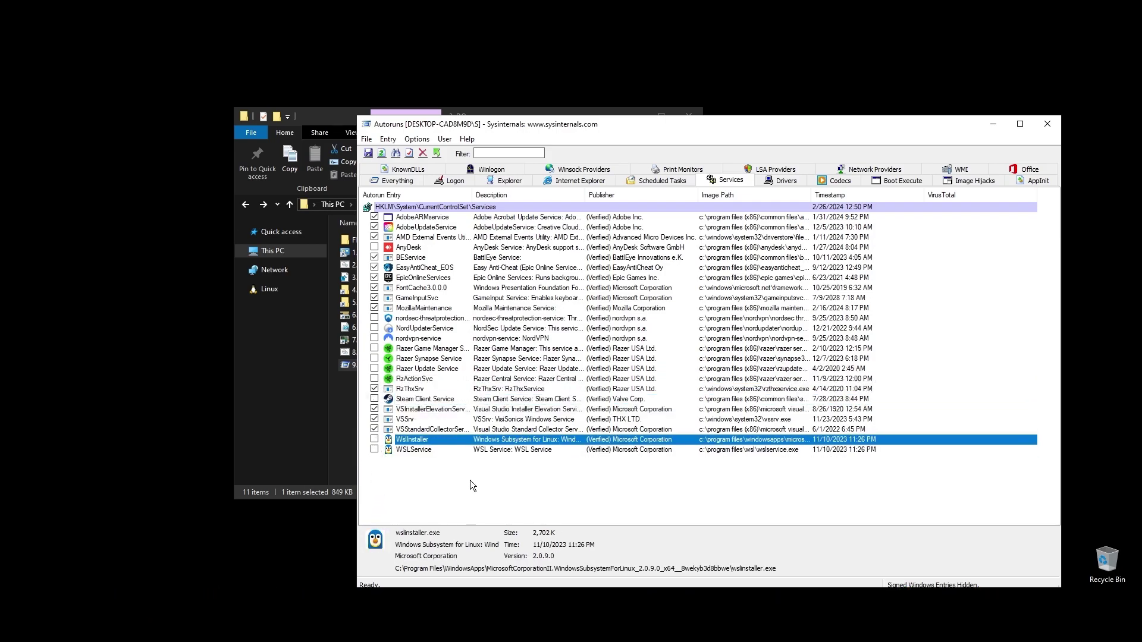
left_click(552, 479)
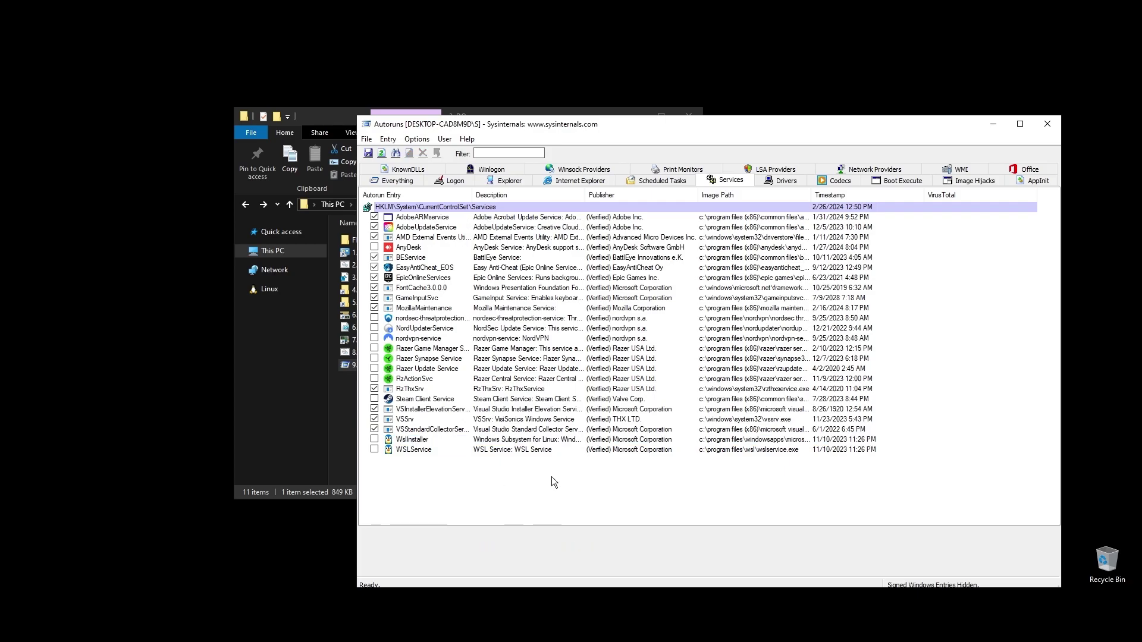
key("alt+F4")
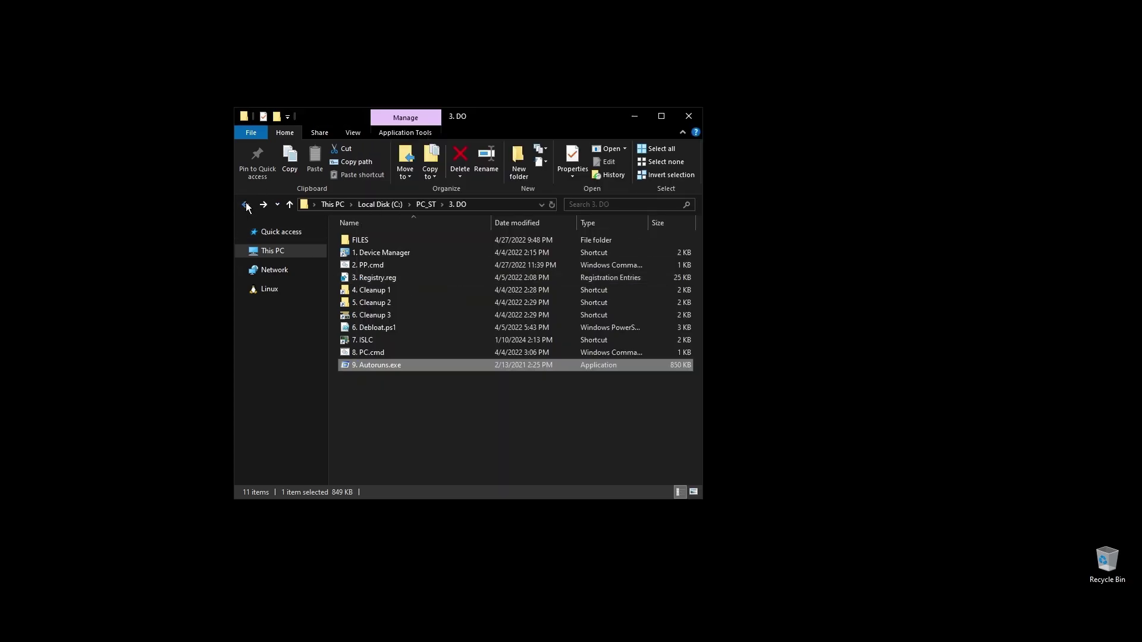
Step: Open the DDU folder inside PC_ST's 4. GPU folder and run Display Driver Uninstaller.exe as administrator
left_click(245, 204)
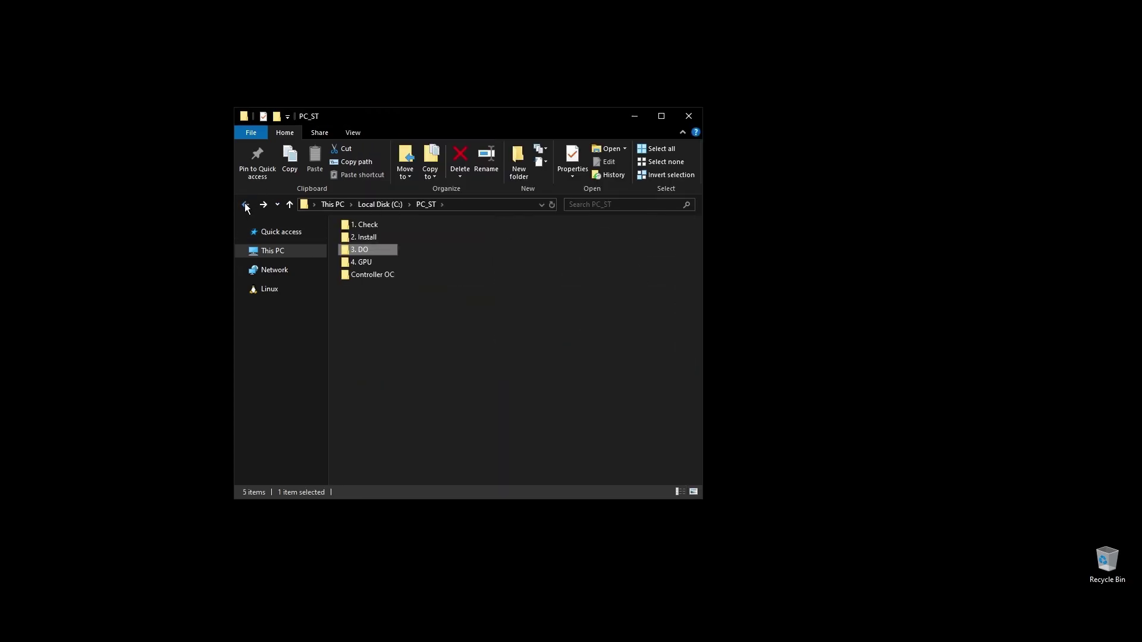
left_click(418, 395)
double_click(366, 261)
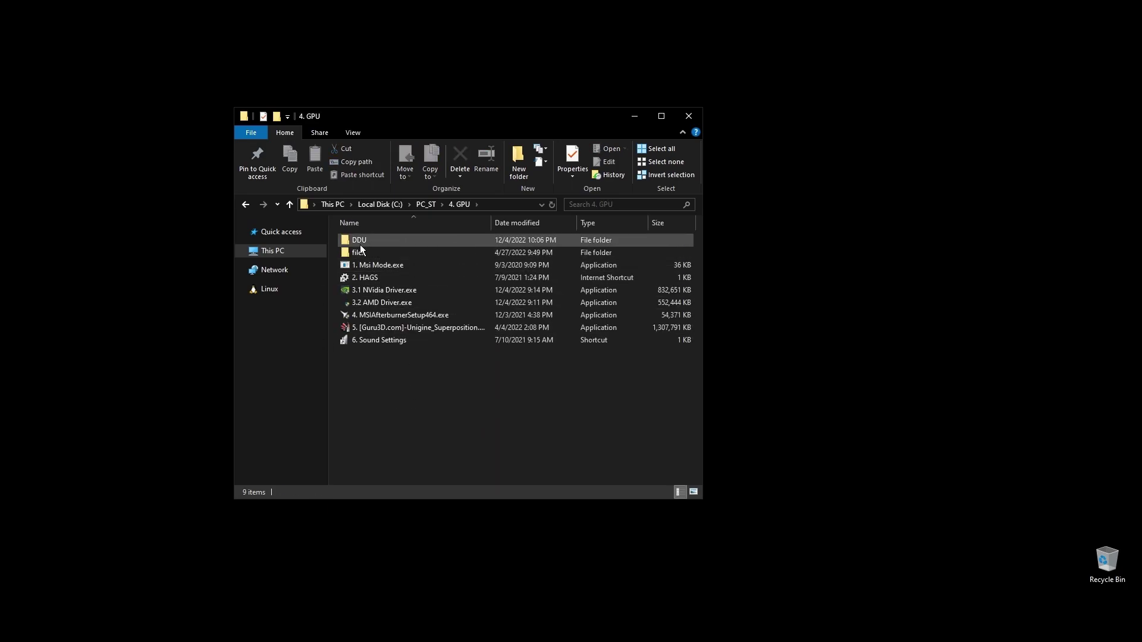
double_click(379, 239)
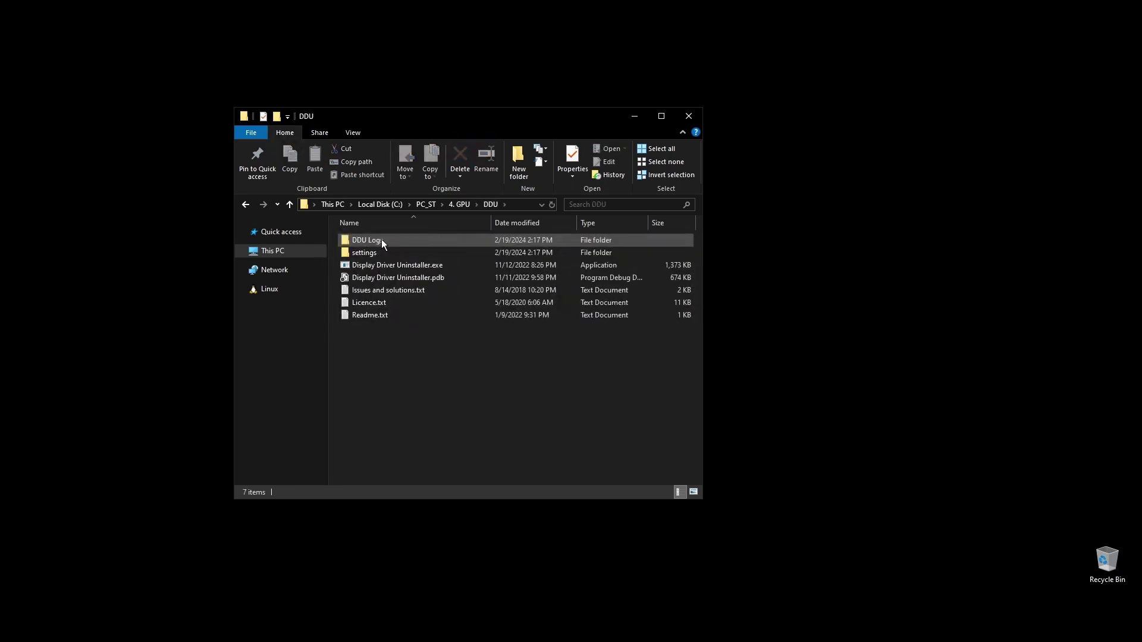
right_click(384, 269)
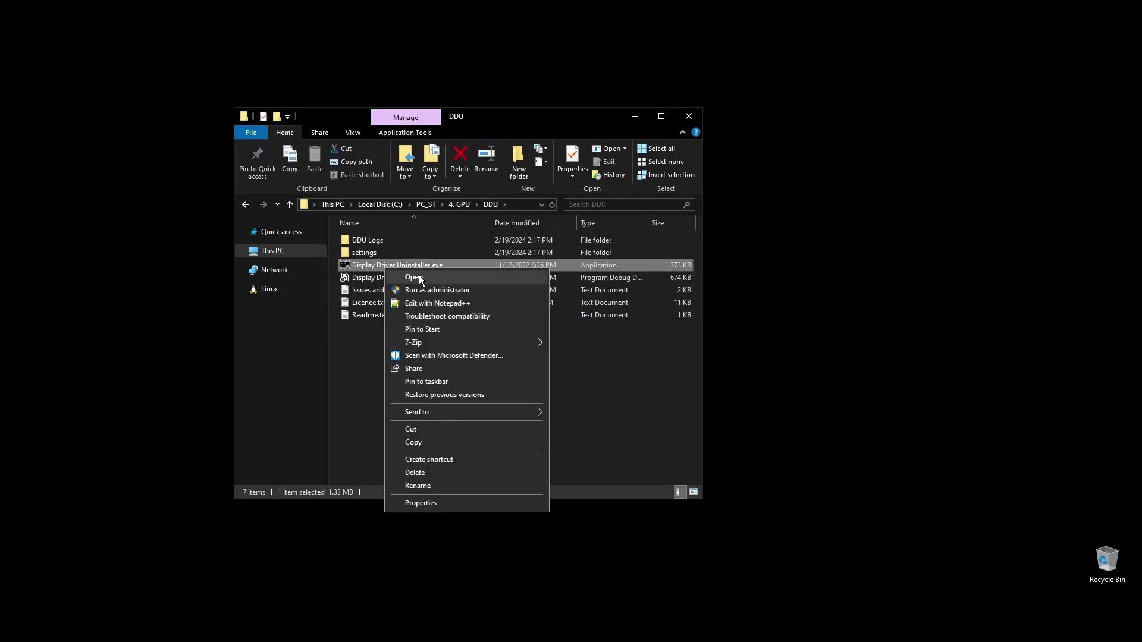
left_click(455, 291)
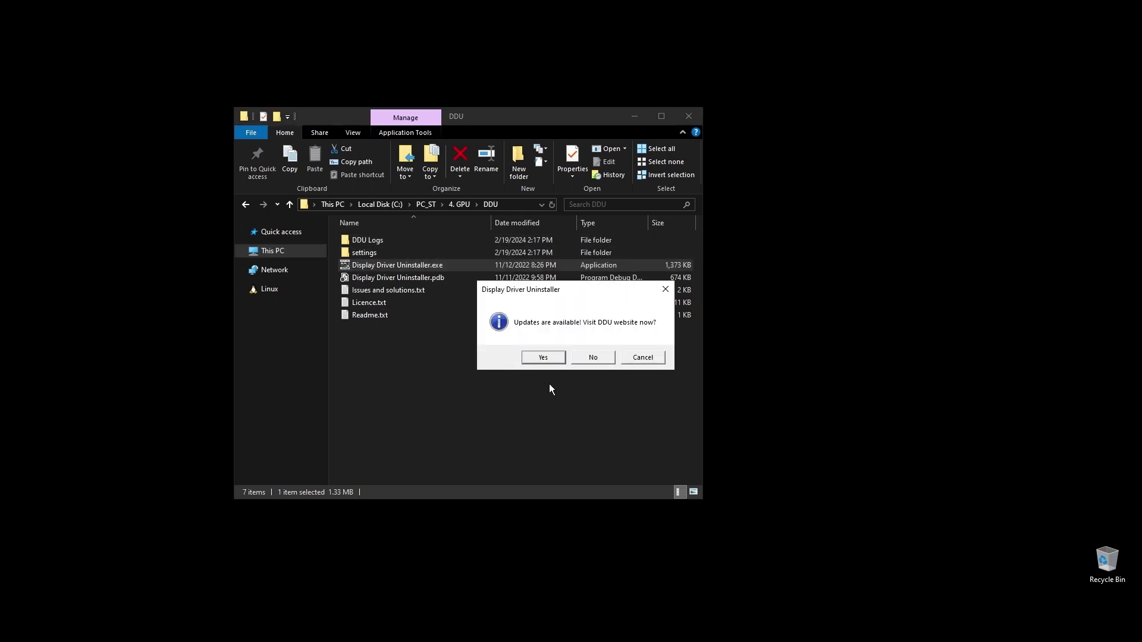
Step: Decline the Display Driver Uninstaller update, dismiss its notices and choose GPU as the device type with AMD as the device
left_click(598, 358)
left_click(659, 357)
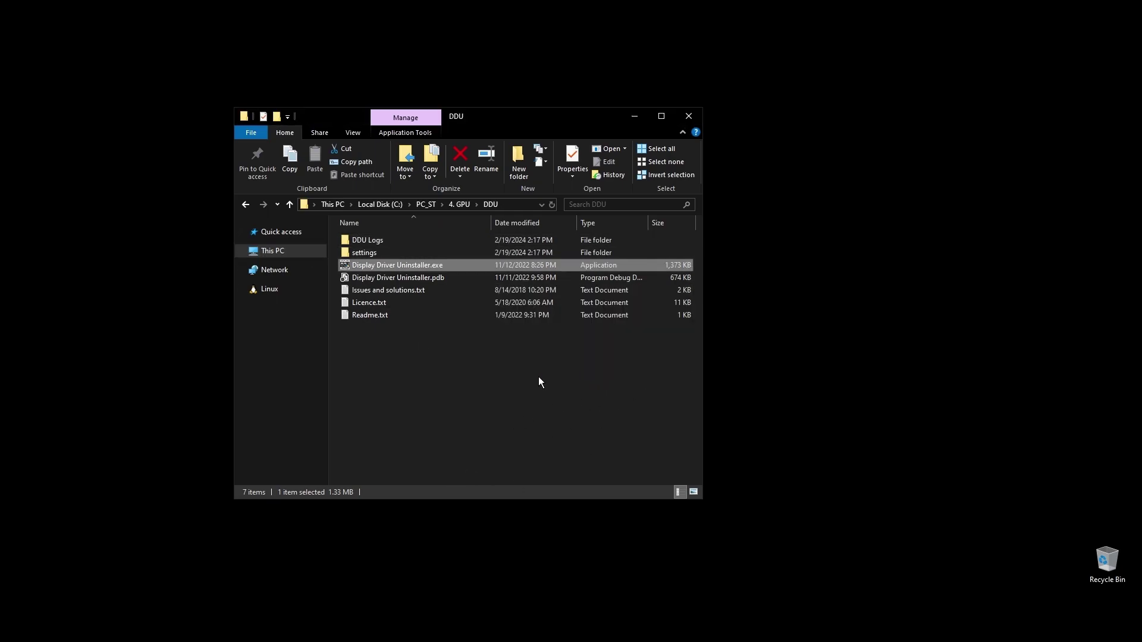
key("Return")
left_click(584, 355)
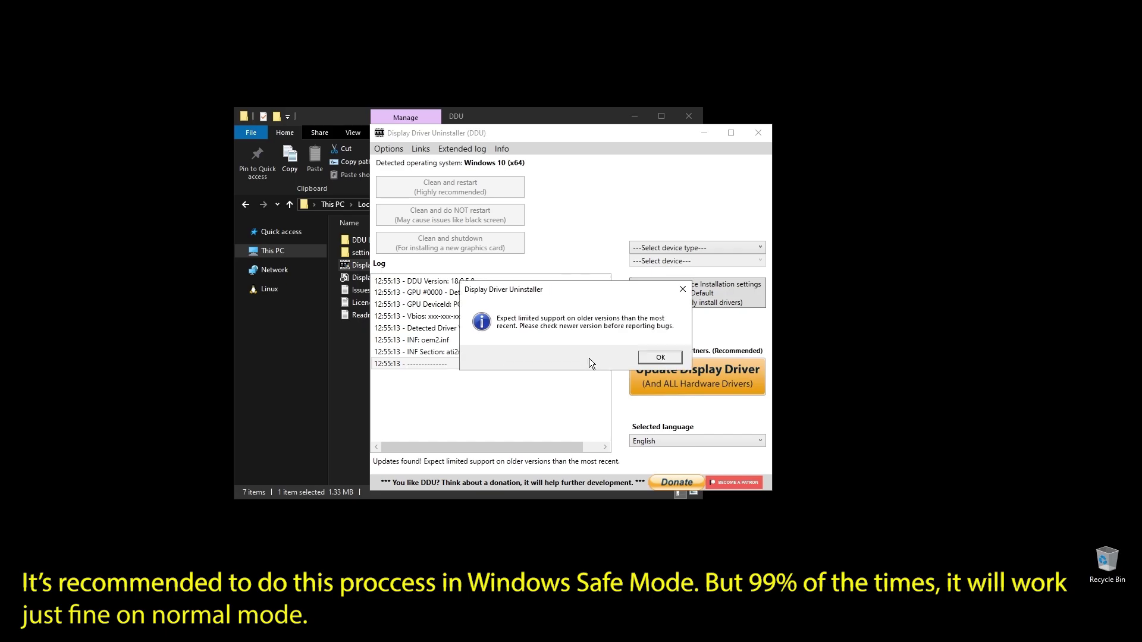
left_click(662, 358)
left_click(662, 358)
left_click(663, 248)
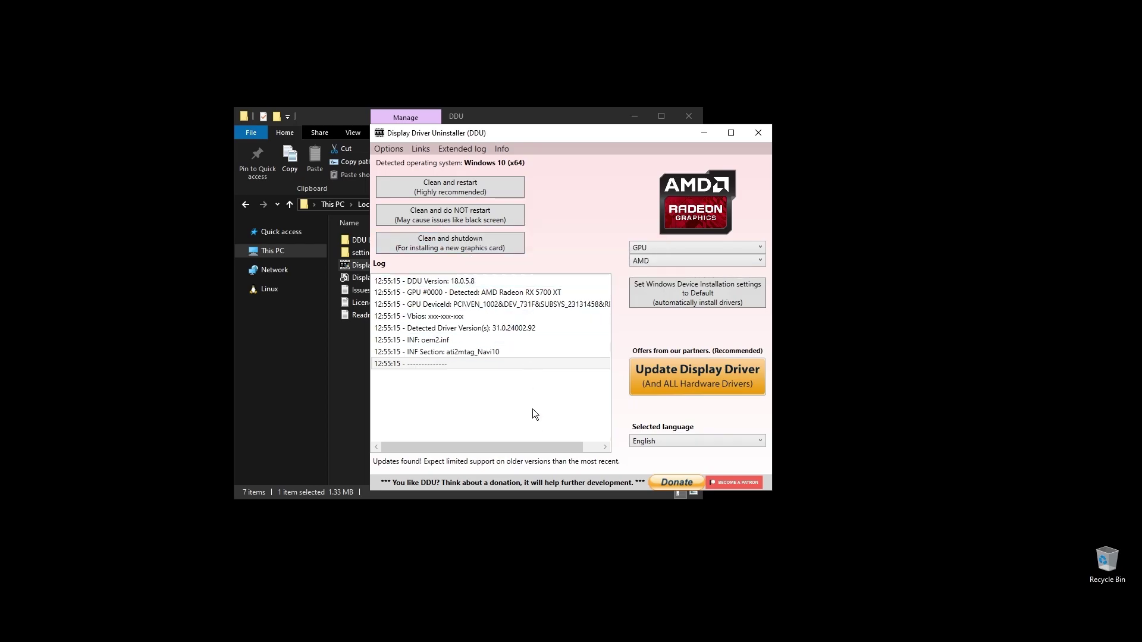
Step: Close Display Driver Uninstaller and return to the 4. GPU folder to locate the NVidia and AMD driver installers
left_click(761, 132)
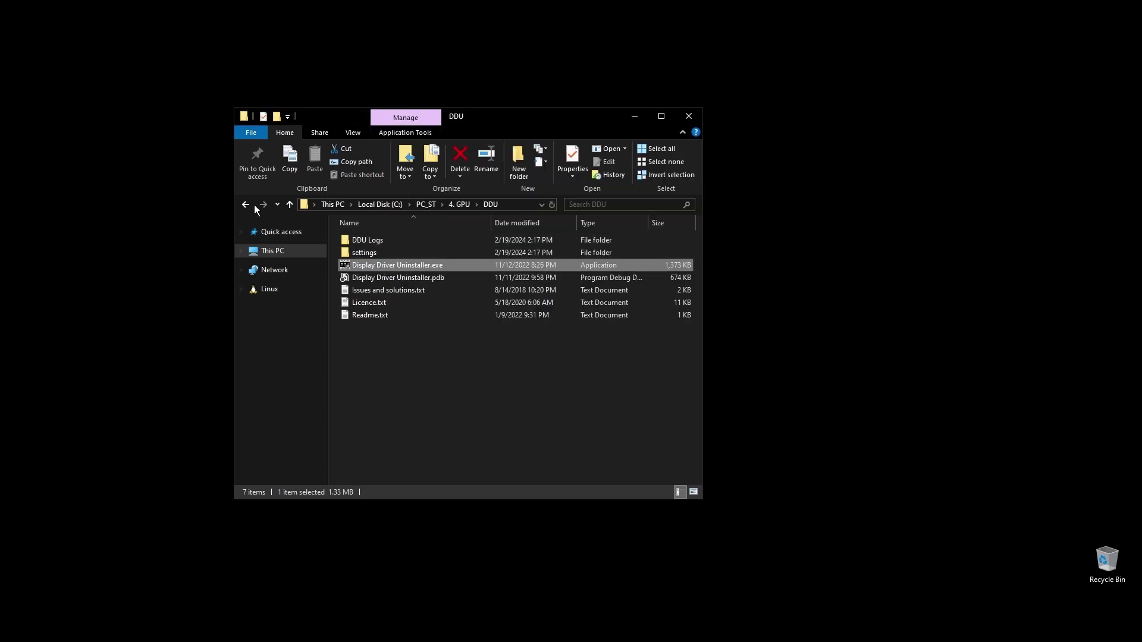
key("alt+Up")
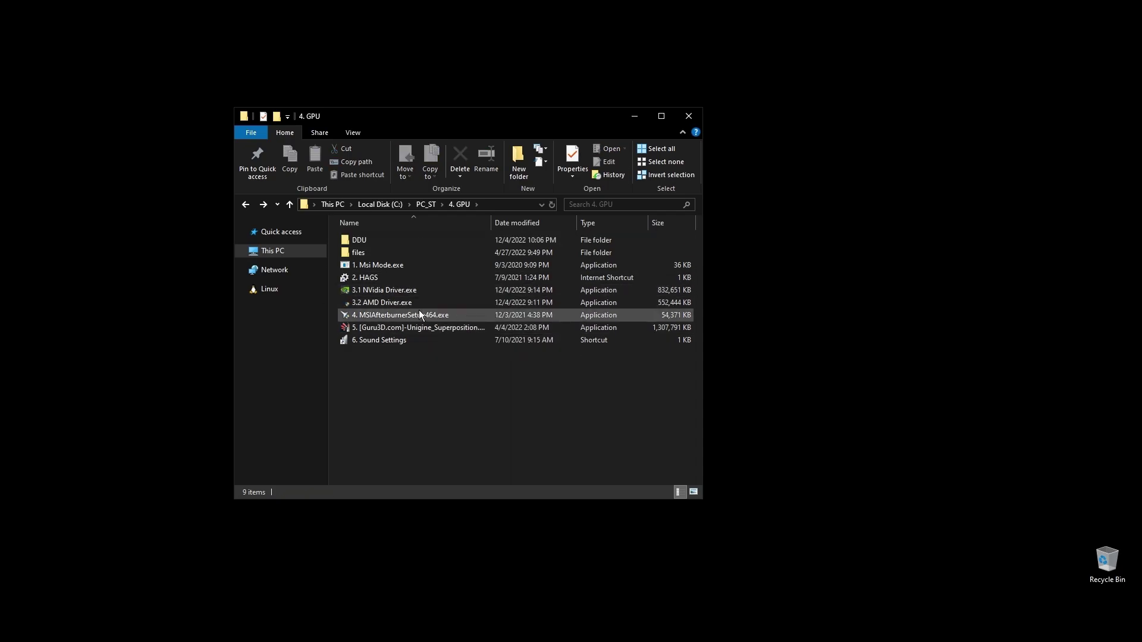
left_click(398, 293)
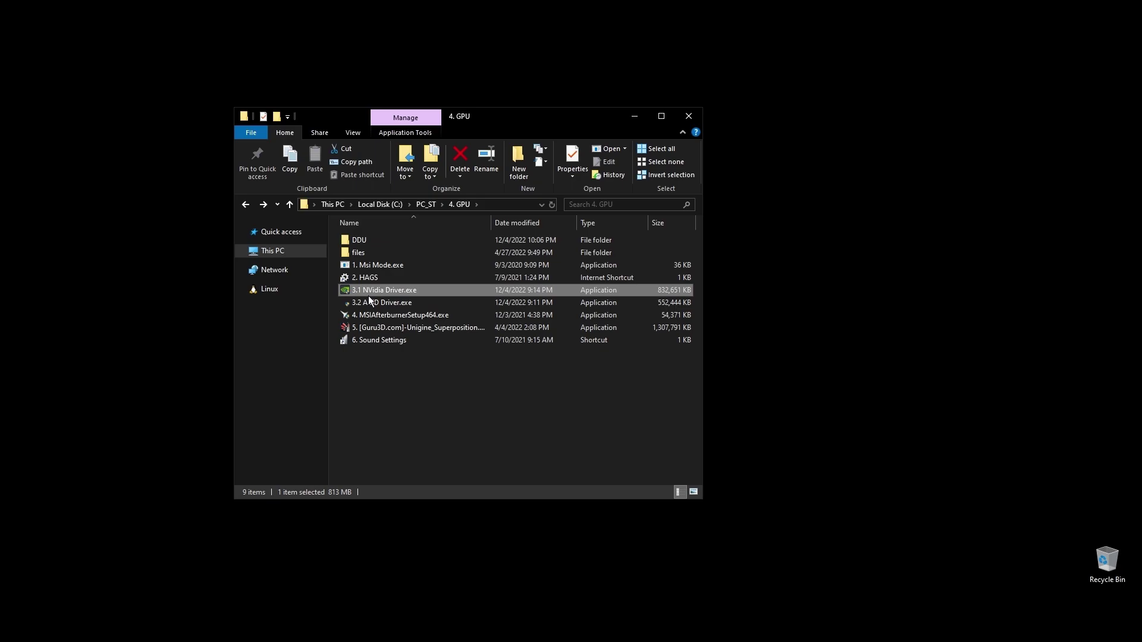
mouse_move(372, 303)
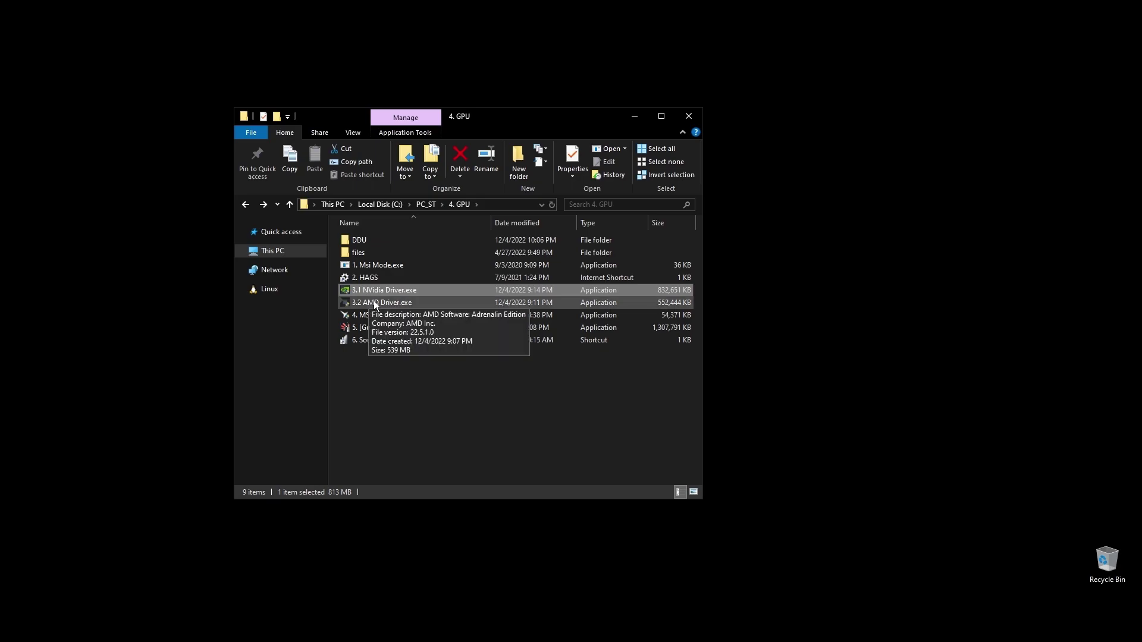
Step: Switch to the web browser, search Google for "amd drivers" and open AMD's driver download page
left_click(501, 78)
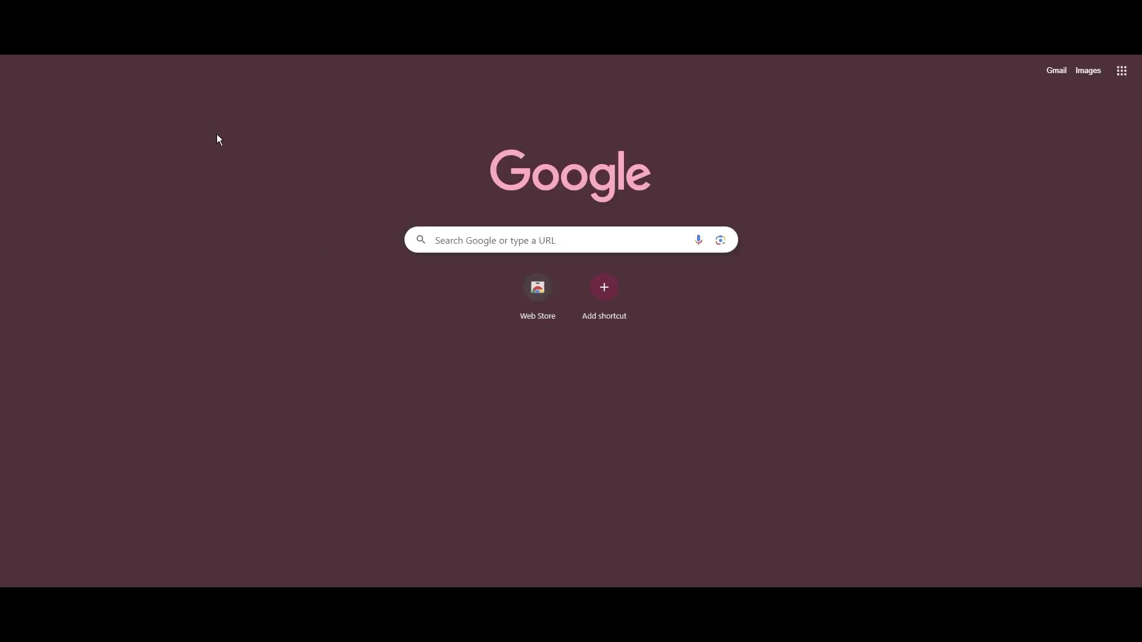
type("amd drivers")
key("Return")
left_click(643, 536)
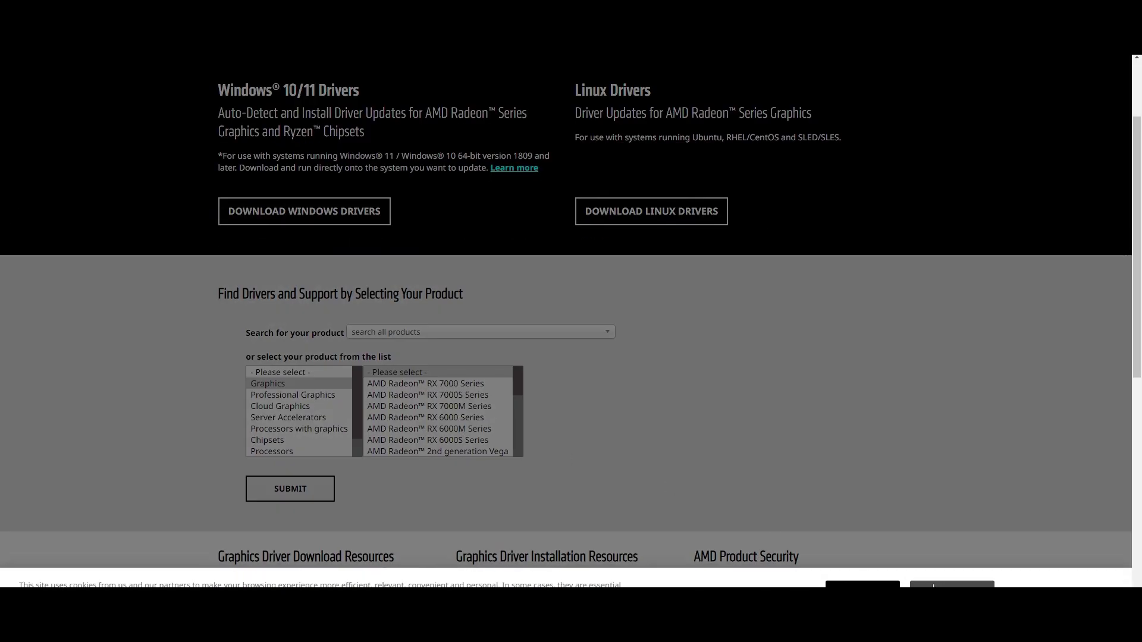
Step: Dismiss the cookie notice and look up the AMD Radeon RX 5700 XT under Graphics to open its Drivers & Support page
left_click(933, 587)
left_click(469, 383)
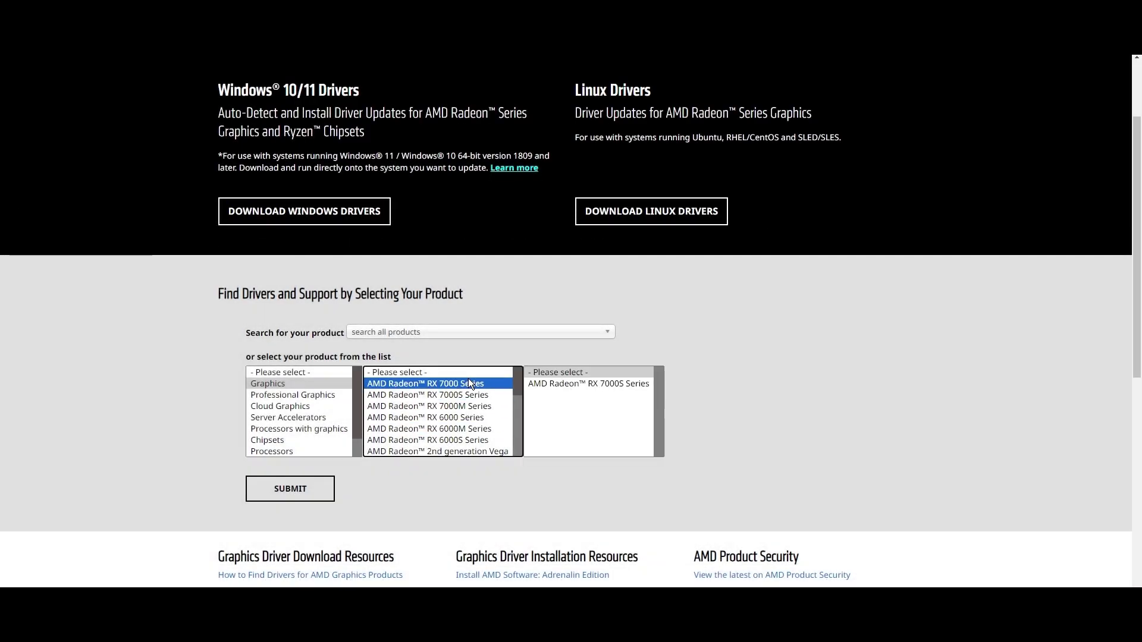
left_click(465, 396)
left_click(467, 440)
scroll(464, 417, "down", 3)
scroll(462, 408, "up", 2)
left_click(463, 403)
left_click(586, 384)
left_click(748, 395)
left_click(291, 488)
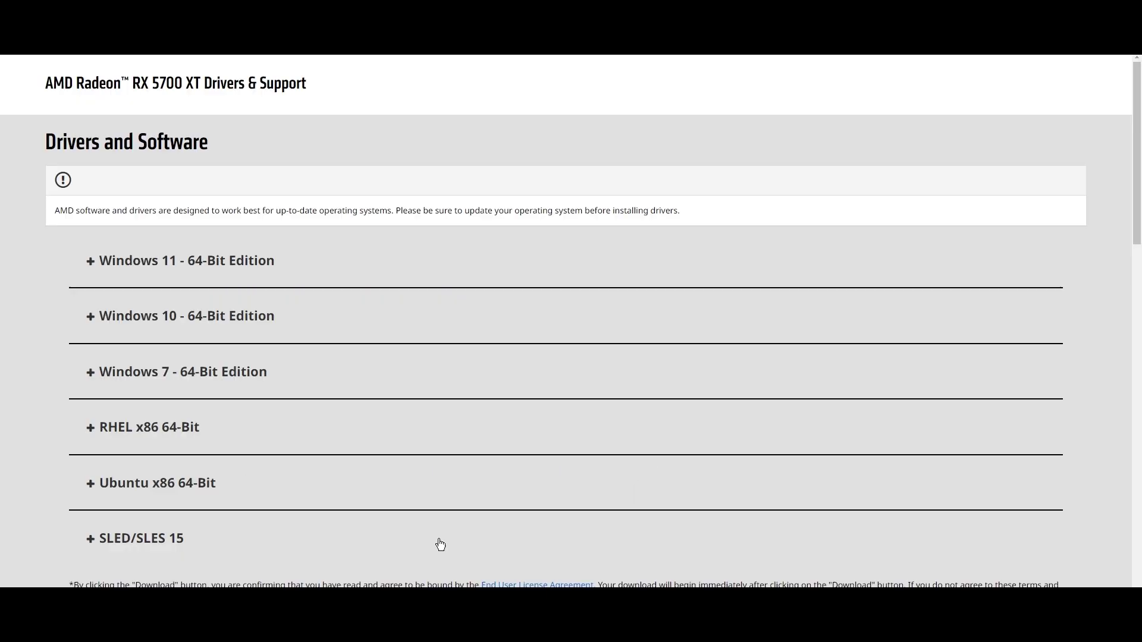
Step: Expand the Windows 11 - 64-Bit Edition section and examine the available AMD driver downloads
left_click(241, 370)
scroll(249, 501, "down", 2)
scroll(810, 403, "down", 2)
left_click_drag(116, 393, 271, 394)
scroll(331, 375, "up", 3)
Step: Search Google for "nvidia drivers", open NVIDIA's driver download page and look through the GeForce RTX 40 Series product choices
key("ctrl+l")
type("nvidia drivers")
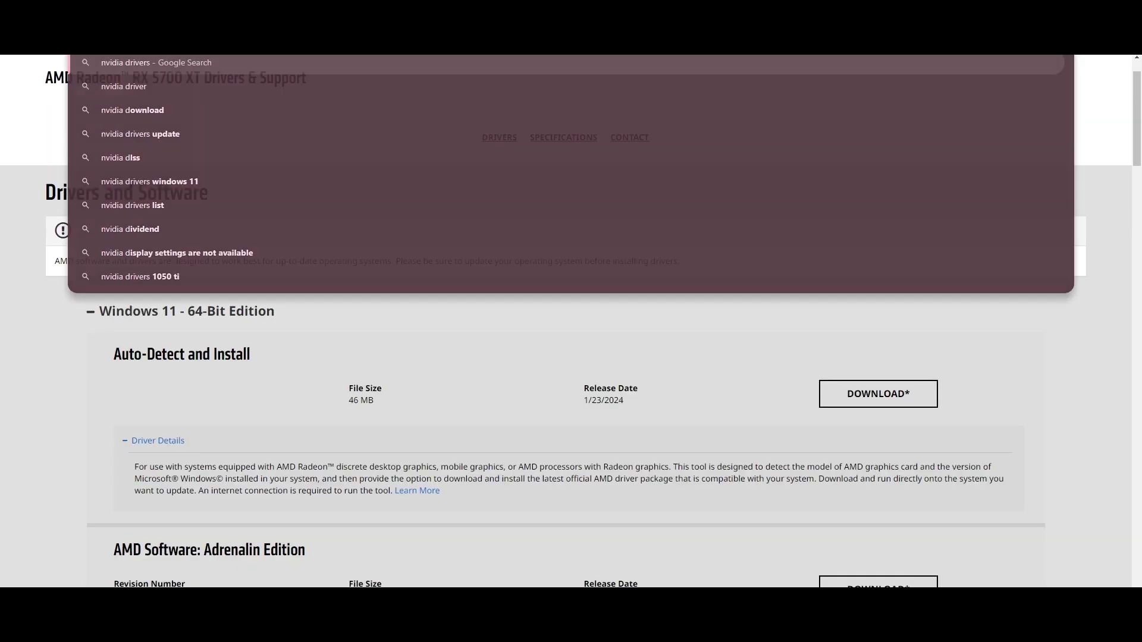
key("Return")
left_click(261, 200)
left_click(539, 188)
left_click(554, 212)
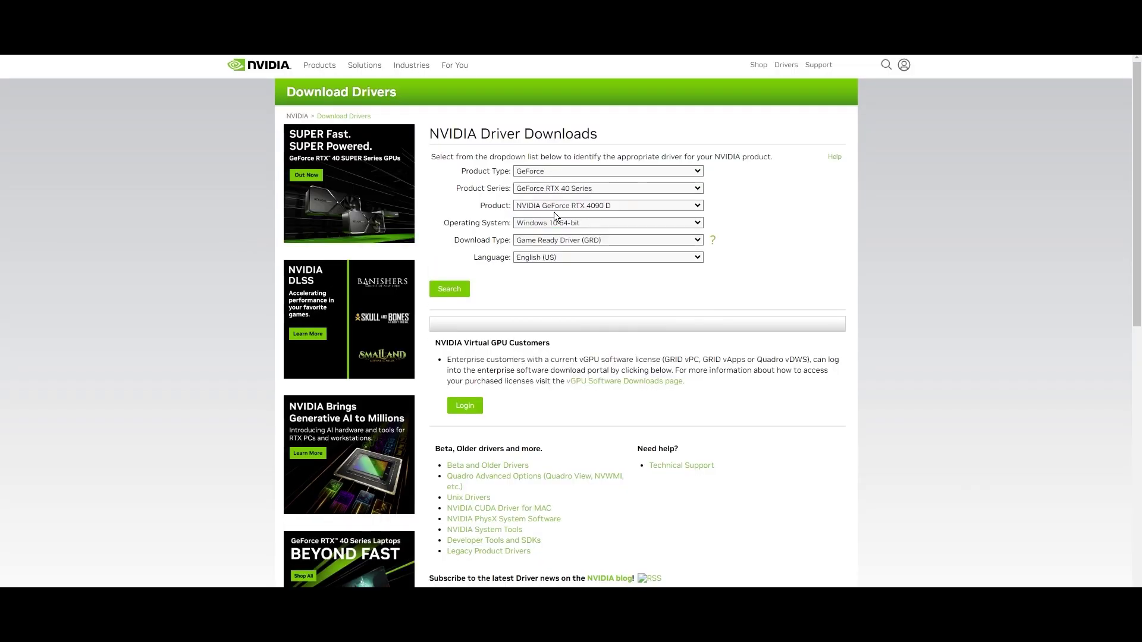
left_click(608, 266)
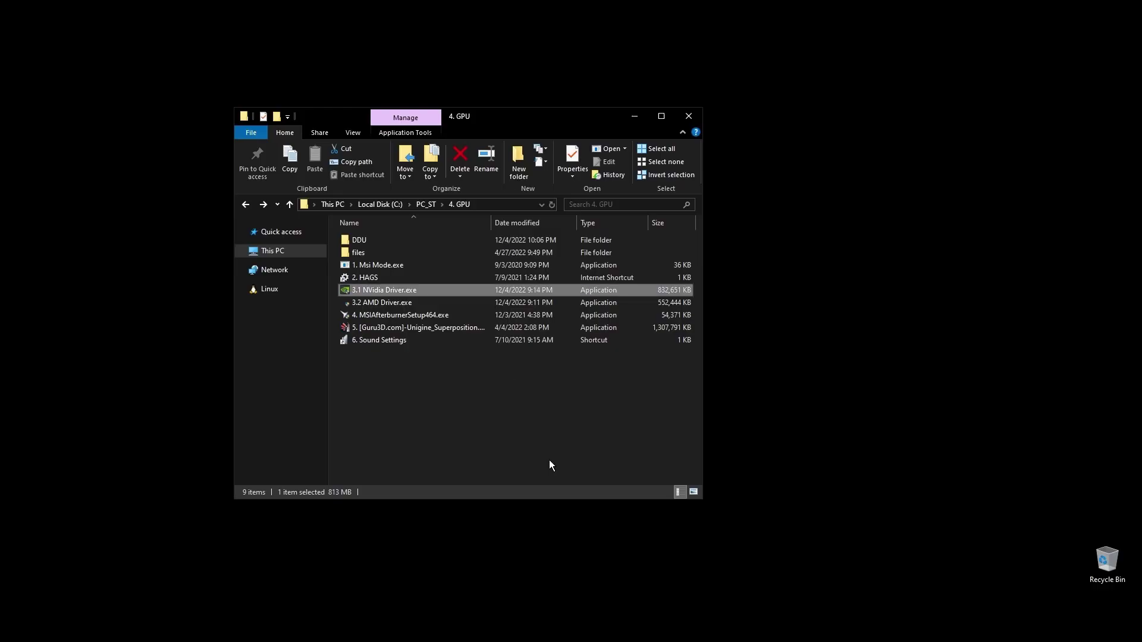
Step: Open the 2. HAGS shortcut from the 4. GPU folder, check Graphics settings for Hardware Accelerated GPU Scheduling, and close Settings
left_click(808, 395)
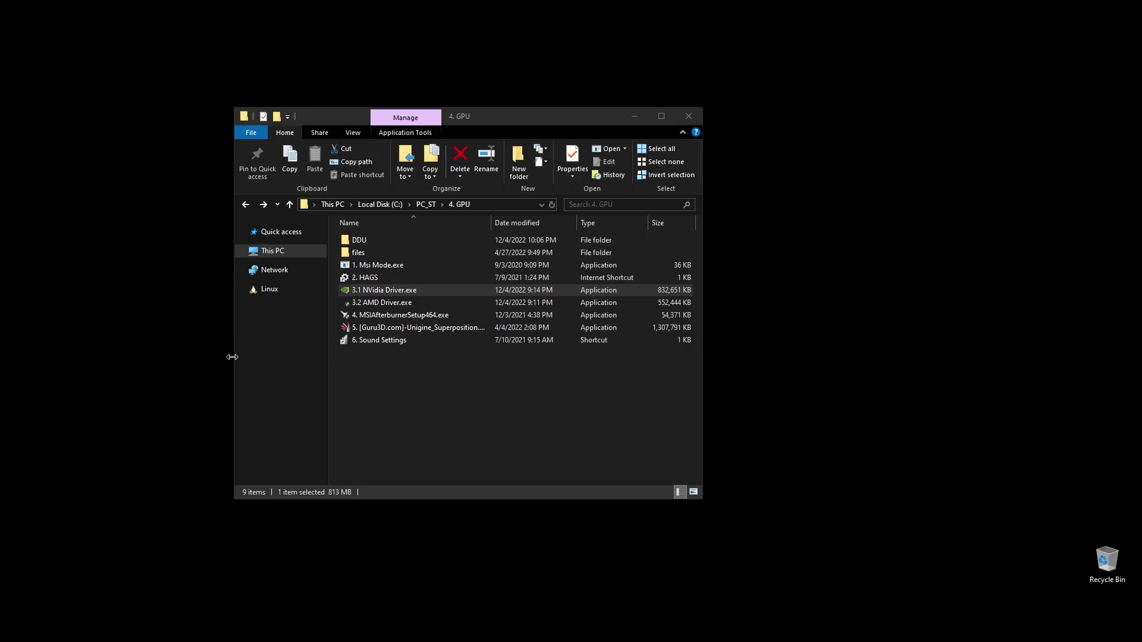
double_click(376, 277)
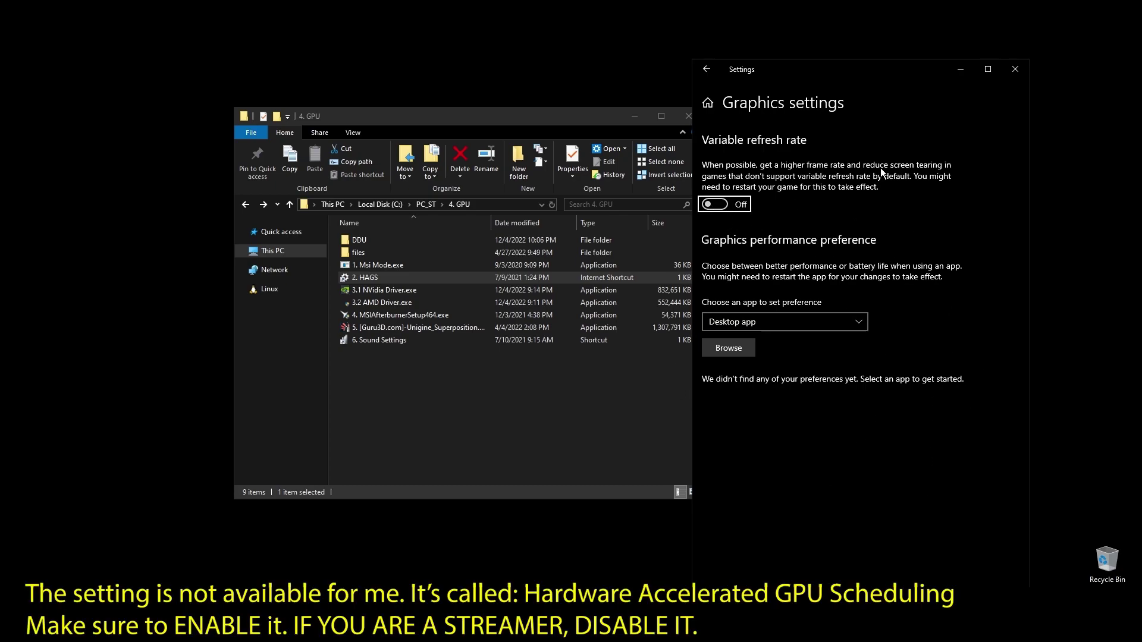
left_click(1004, 73)
Step: Open 6. Sound Settings and, for the 24G2W1G4 playback device, check that enhancements are disabled and choose 24 bit, 48000 Hz (Studio Quality)
double_click(370, 337)
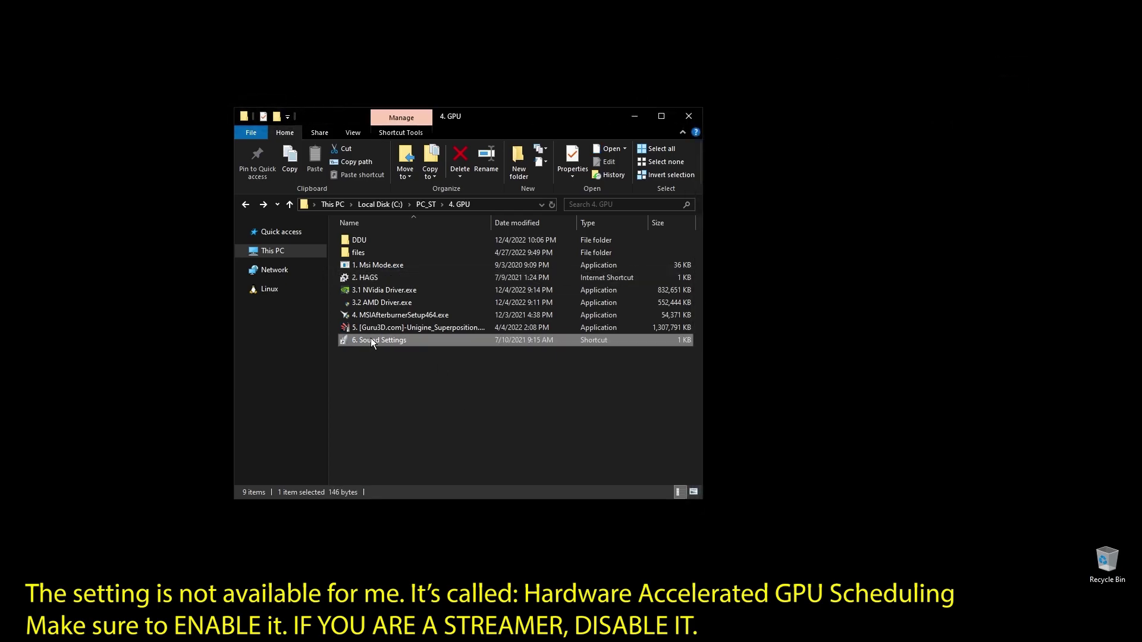
left_click(330, 358)
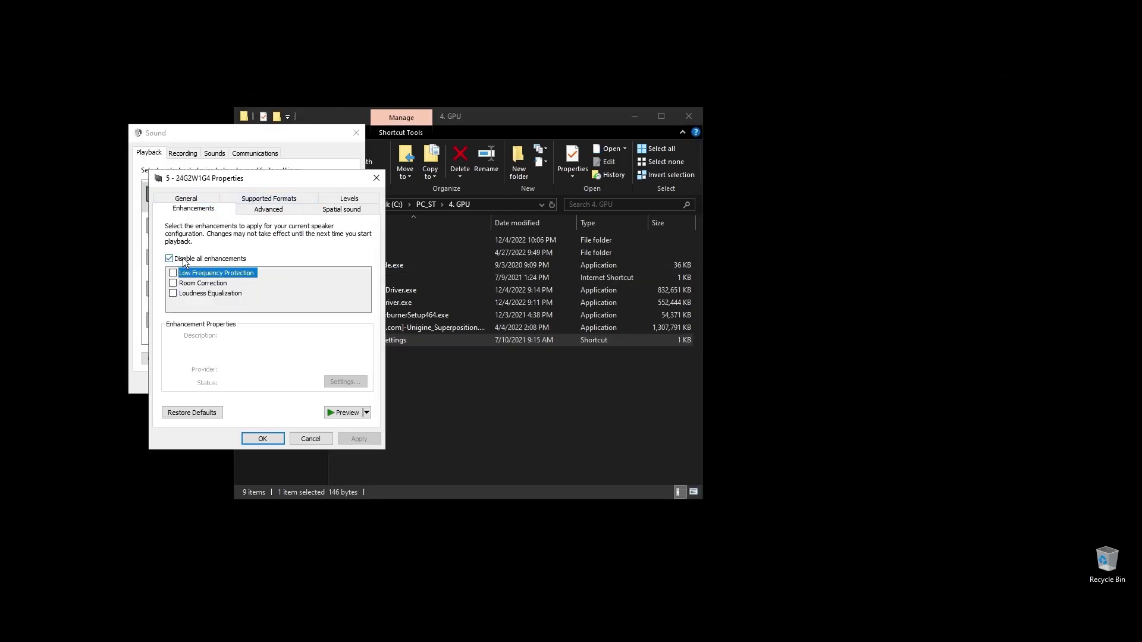
left_click(268, 208)
left_click(244, 264)
left_click(238, 306)
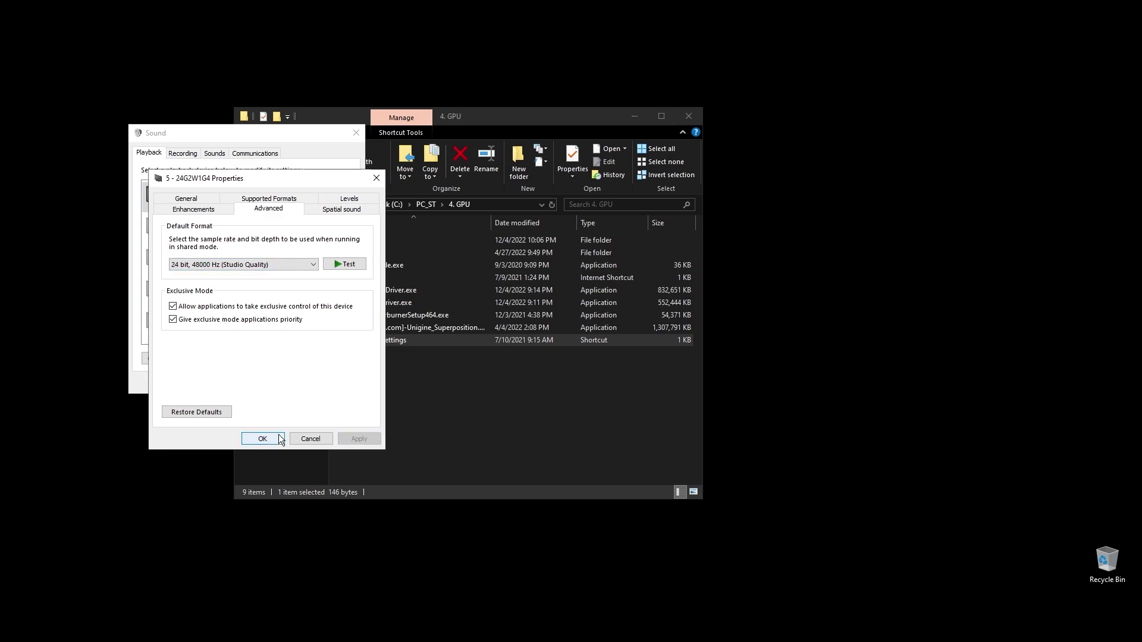
left_click(263, 438)
Step: Set the default format of the High Definition Audio Device speakers to 24 bit, 48000 Hz (Studio Quality)
right_click(281, 235)
left_click(336, 342)
left_click(243, 198)
left_click(262, 199)
left_click(250, 254)
left_click(238, 303)
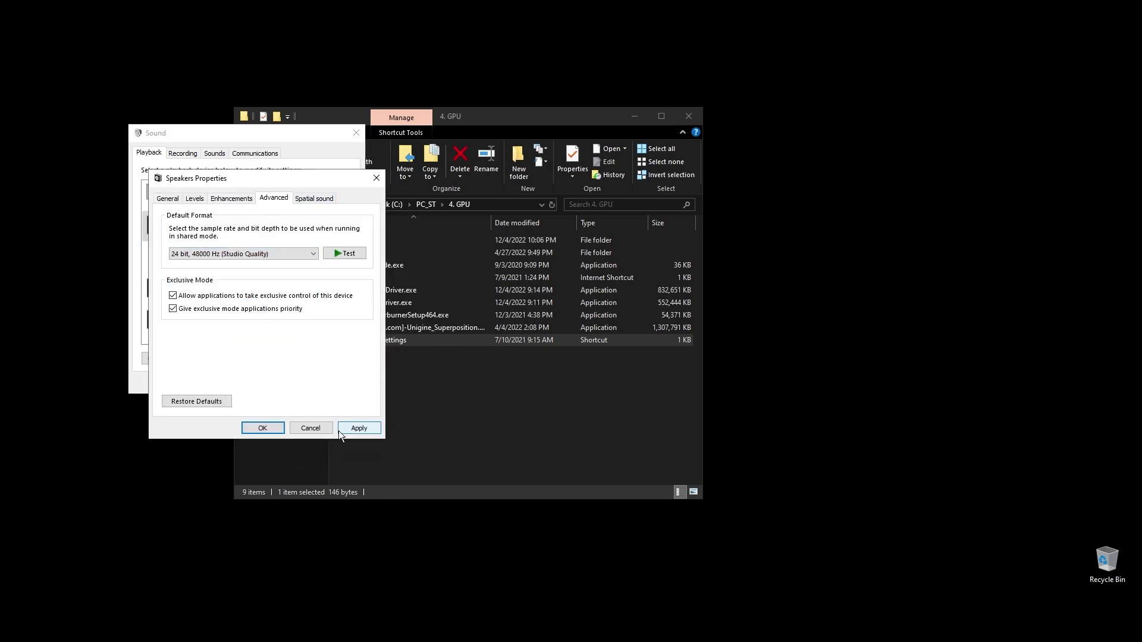
left_click(324, 429)
Step: Check the enhancements and default format of the Razer USB Sound Card speakers, and close their properties
right_click(232, 290)
left_click(262, 383)
left_click(229, 197)
left_click(267, 197)
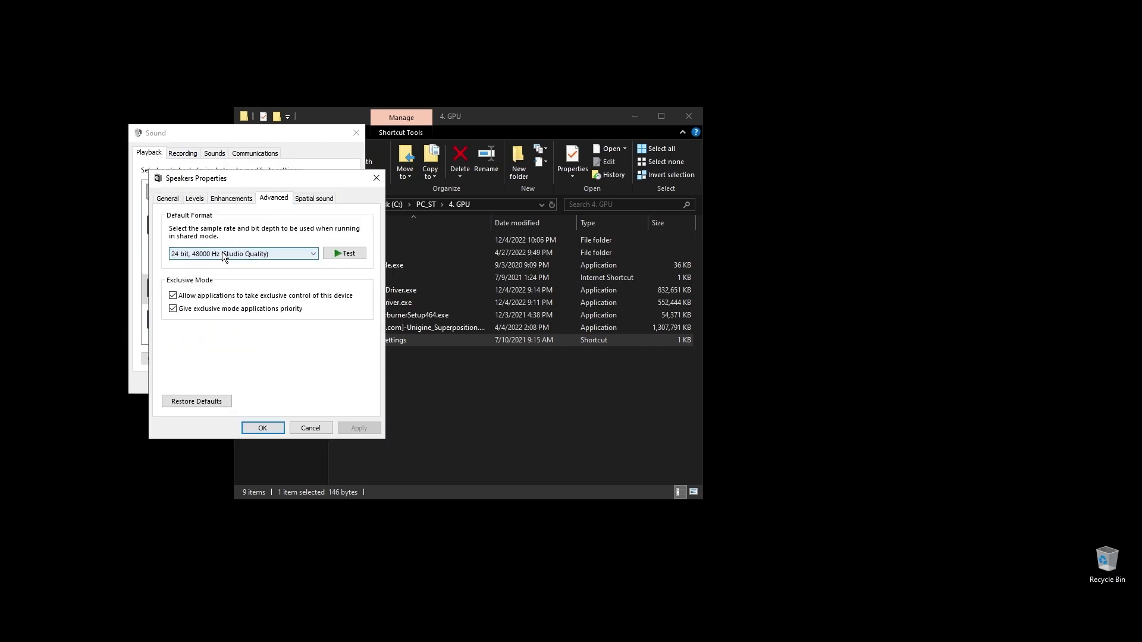
left_click(263, 429)
Step: Choose a default format for the THX Spatial speakers and close the Sound settings
scroll(347, 281, "down", 1)
right_click(205, 290)
left_click(250, 403)
left_click(225, 197)
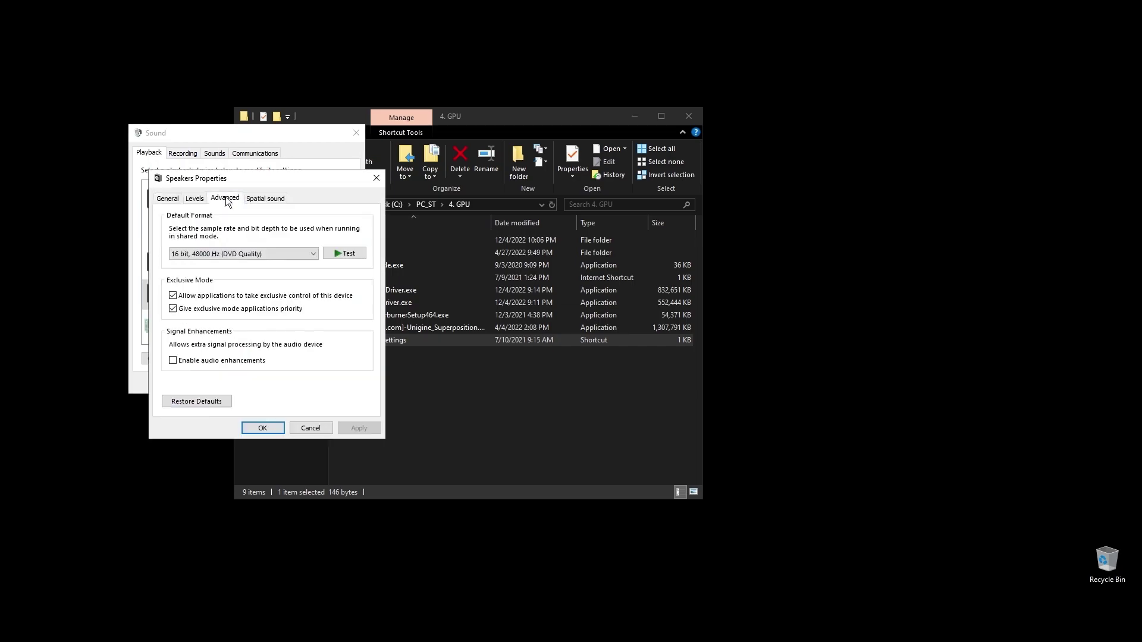
left_click(264, 254)
left_click(227, 273)
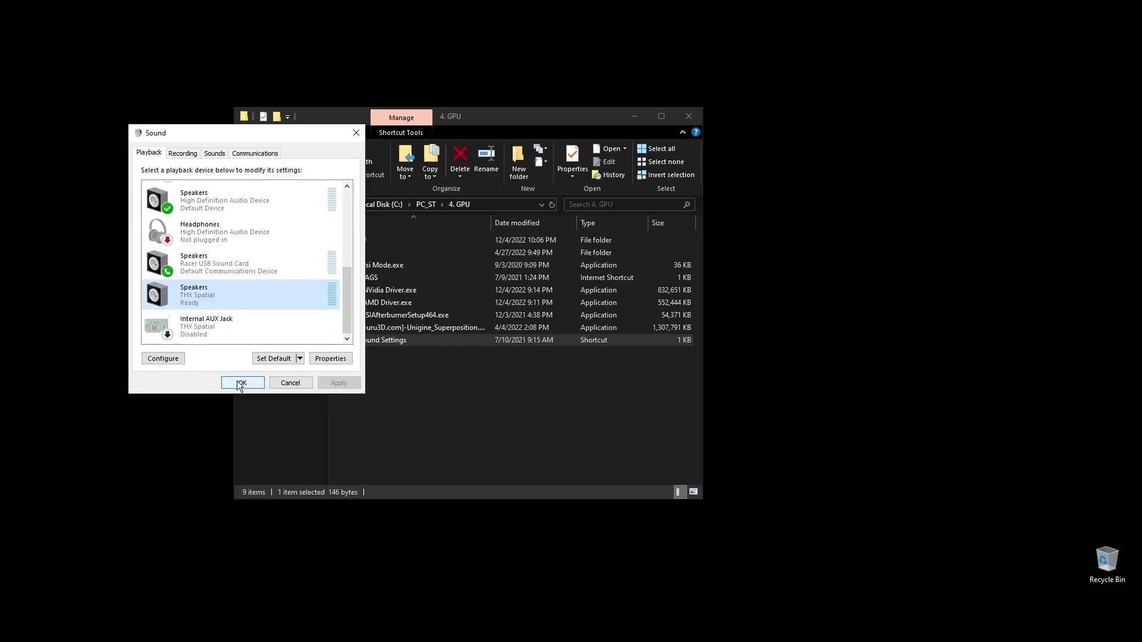
left_click(241, 382)
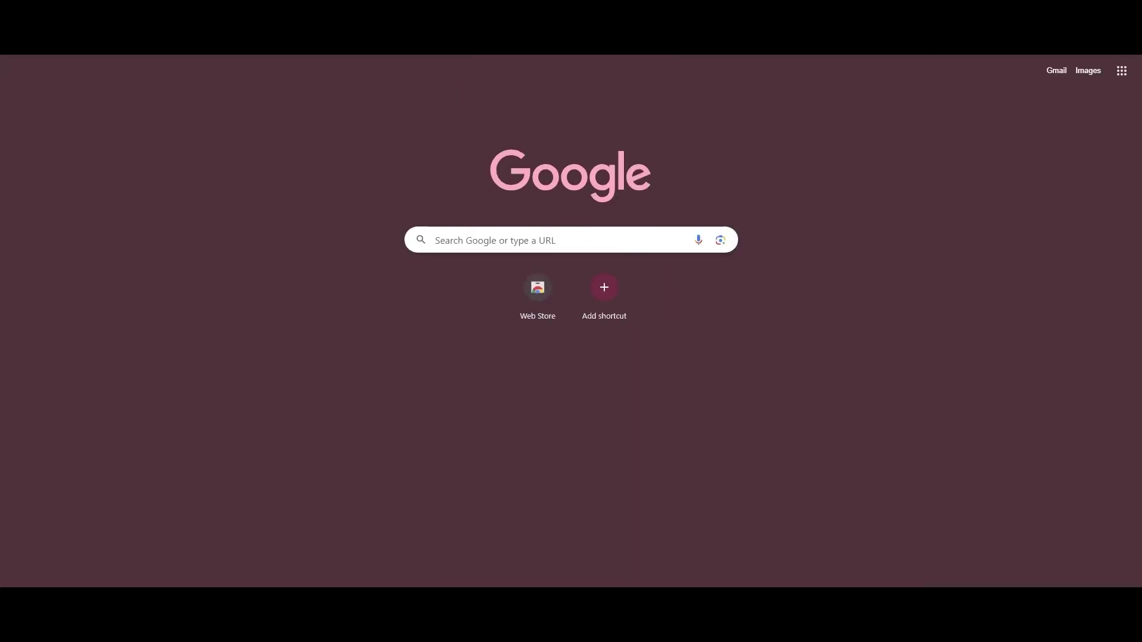
Step: Open System Information, copy the BaseBoard Product entry with the motherboard model, and close the window
type("system information")
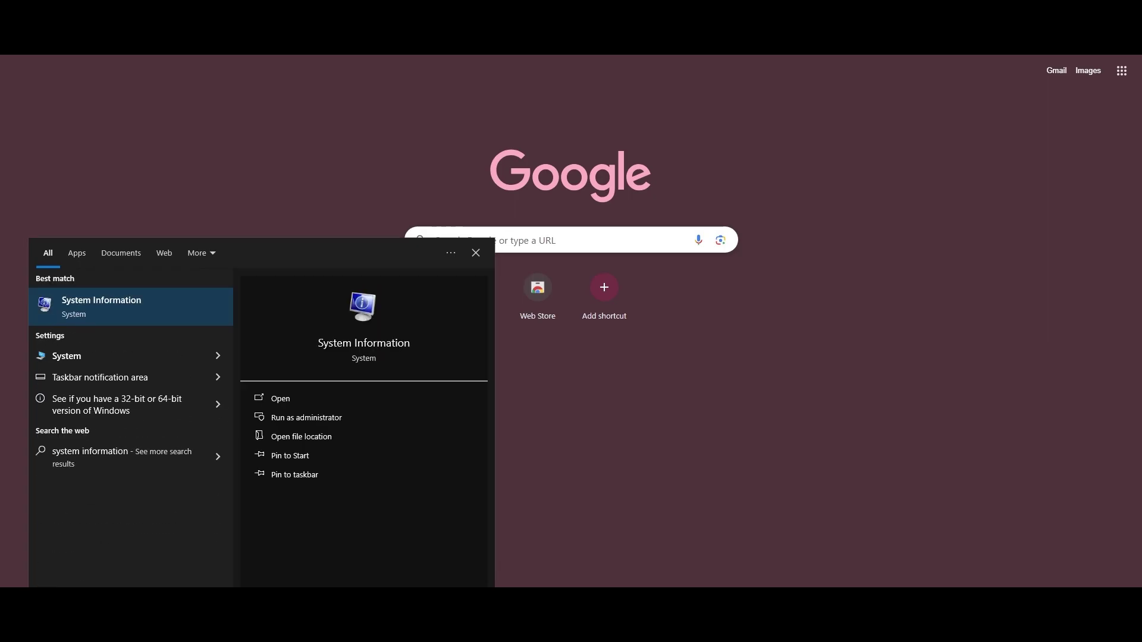
left_click(116, 305)
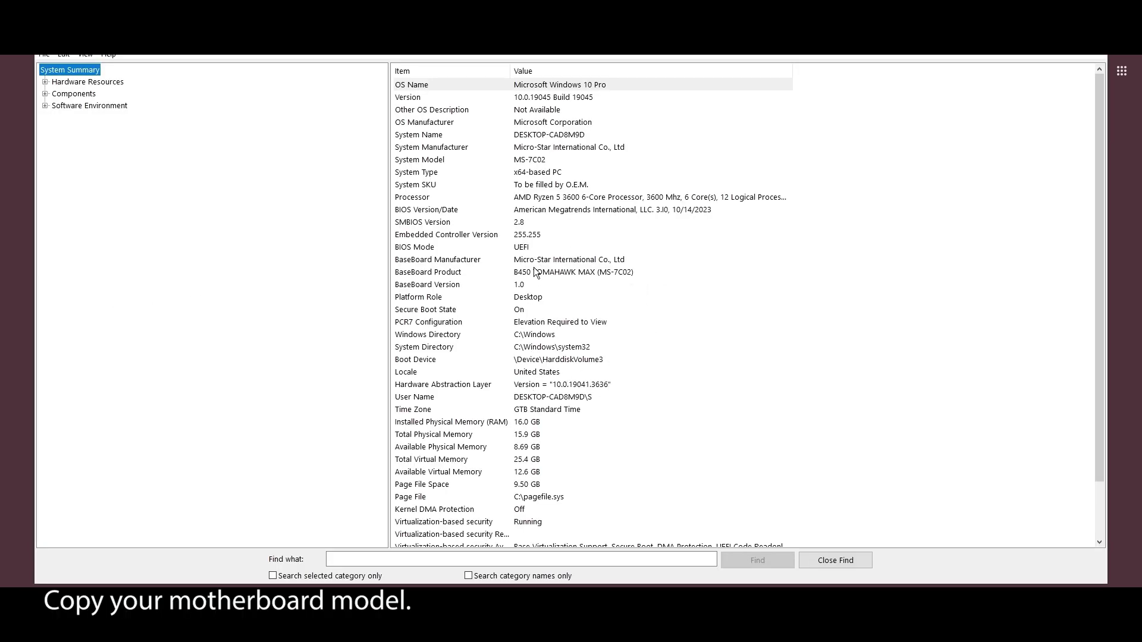
left_click(478, 273)
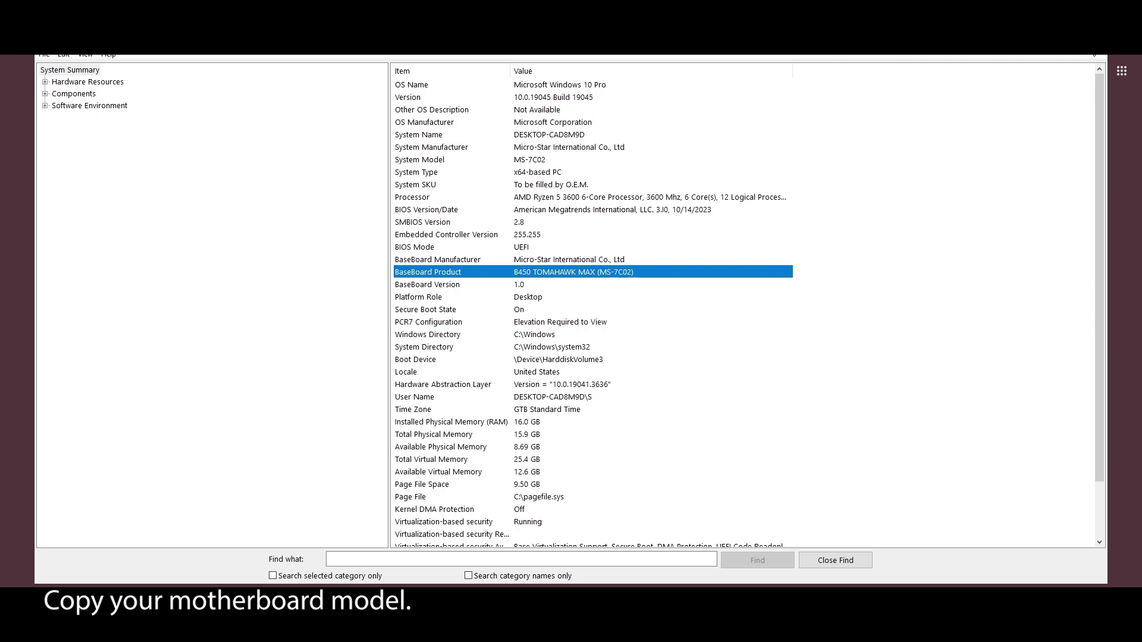
left_click(1094, 41)
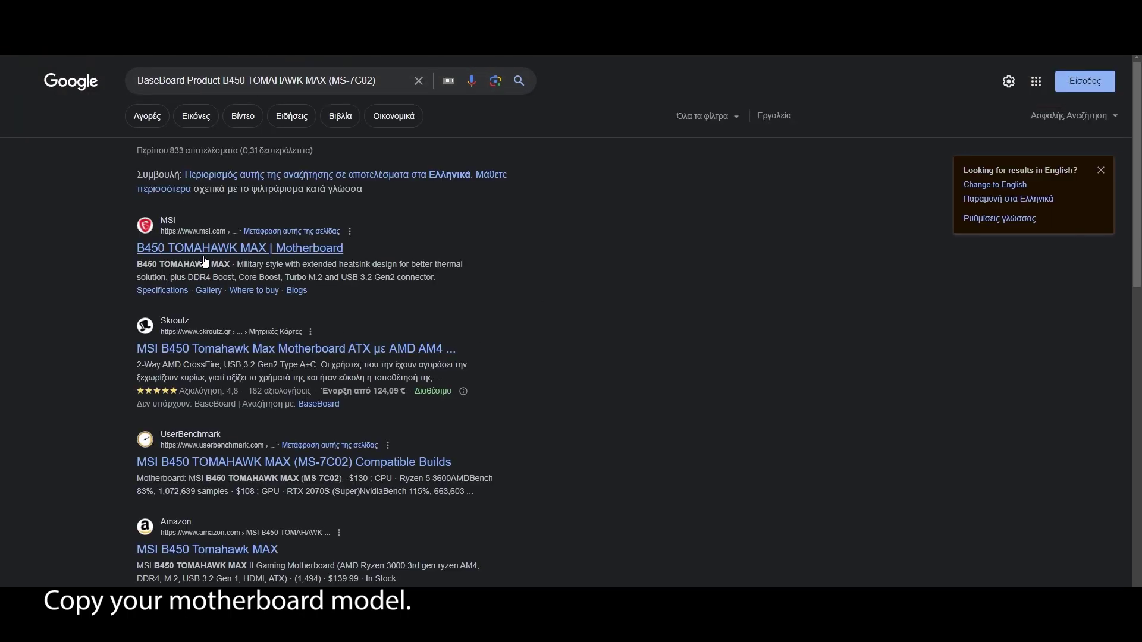
Step: Open MSI's B450 TOMAHAWK MAX page from the Google results and download AMI BIOS version 7C02v3I from its support section
left_click(164, 254)
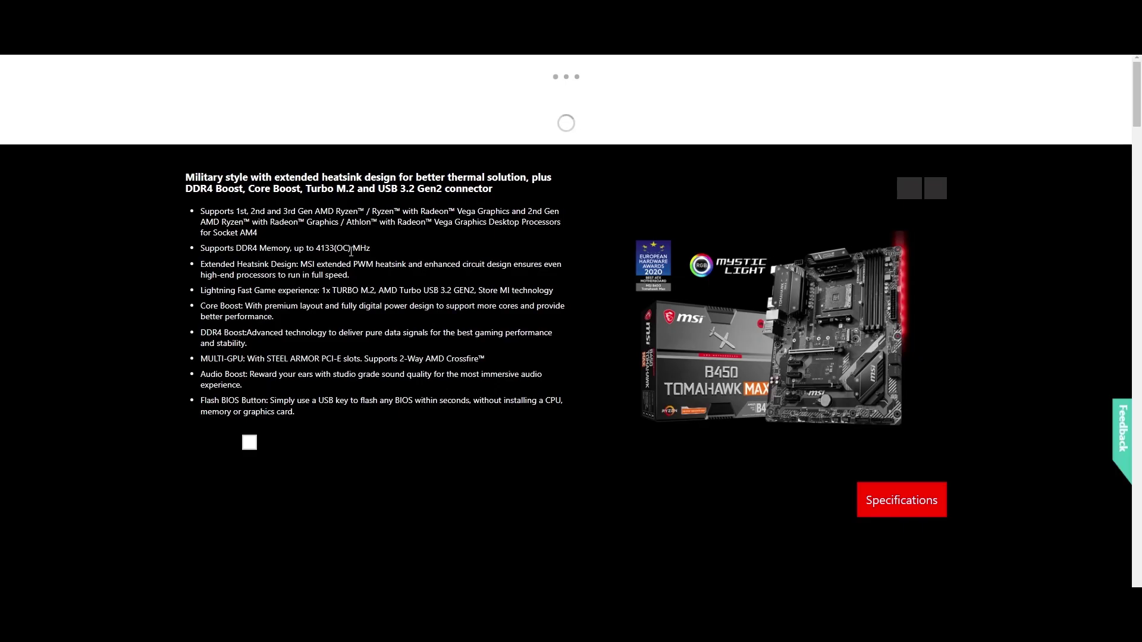
left_click(968, 85)
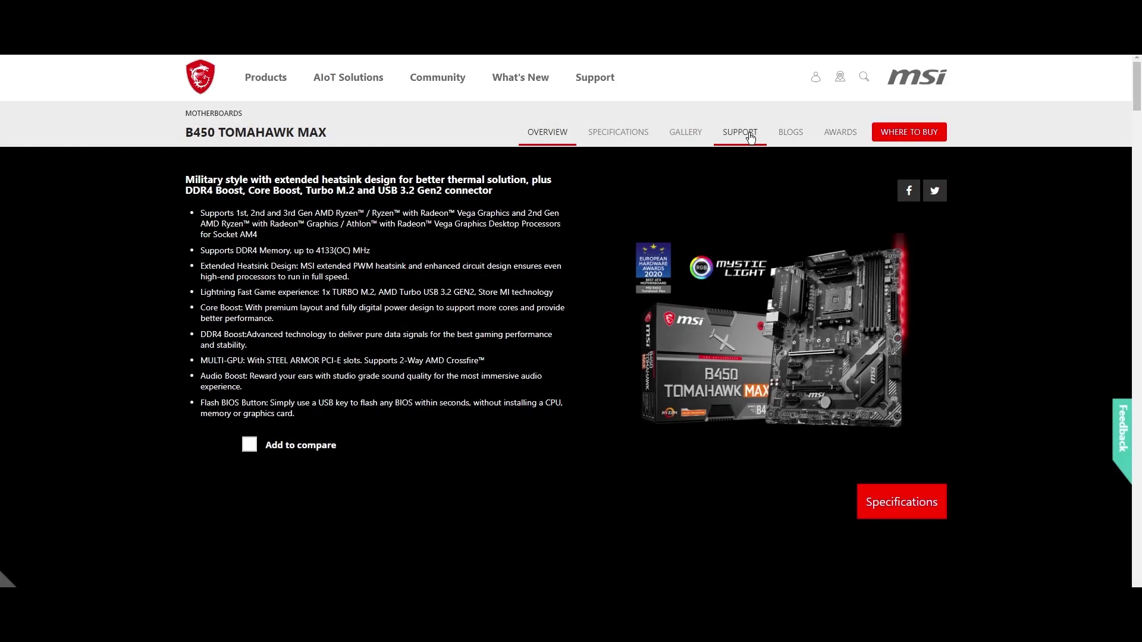
left_click(739, 134)
scroll(354, 280, "down", 3)
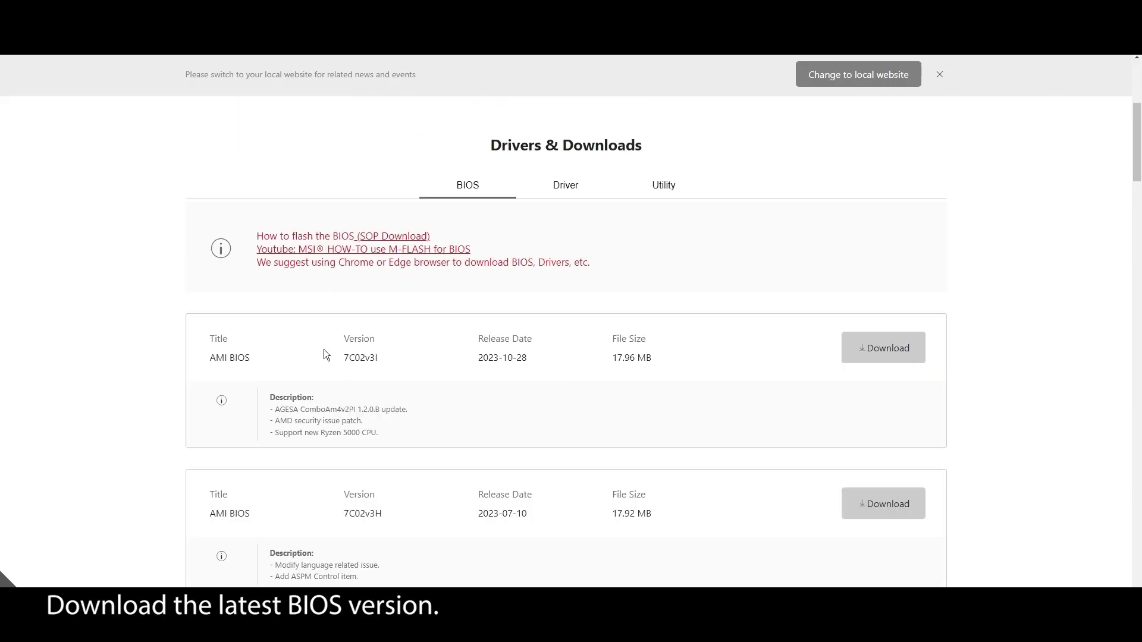
left_click(868, 357)
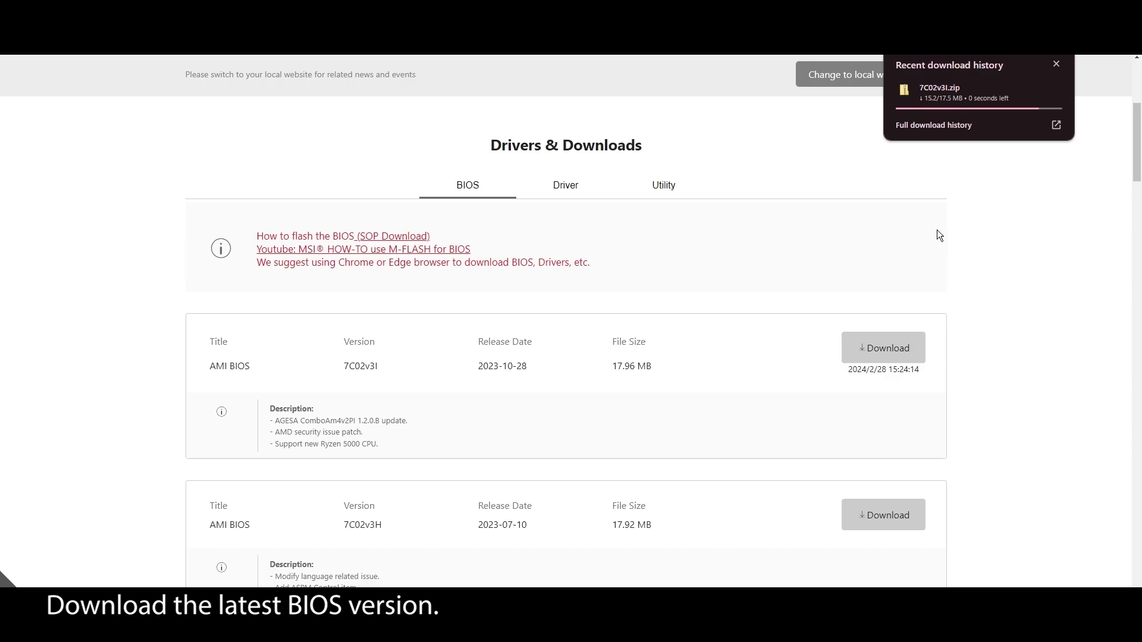
Step: Open Disk Management and shrink the C: volume by 1024 MB
key("super")
type("disk mana")
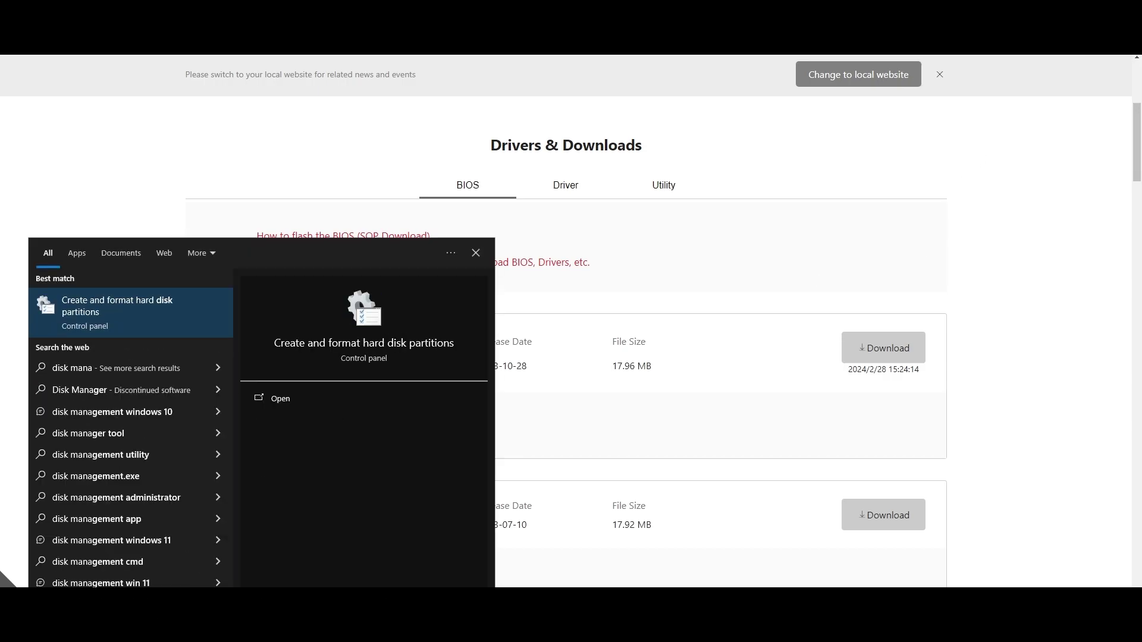
left_click(122, 316)
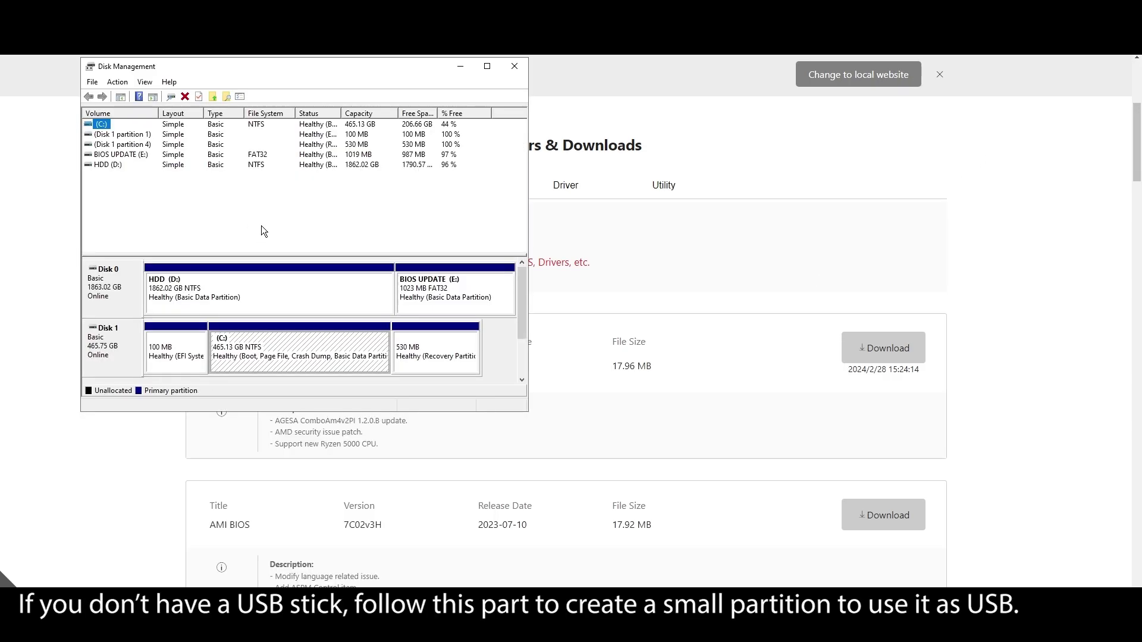
right_click(101, 124)
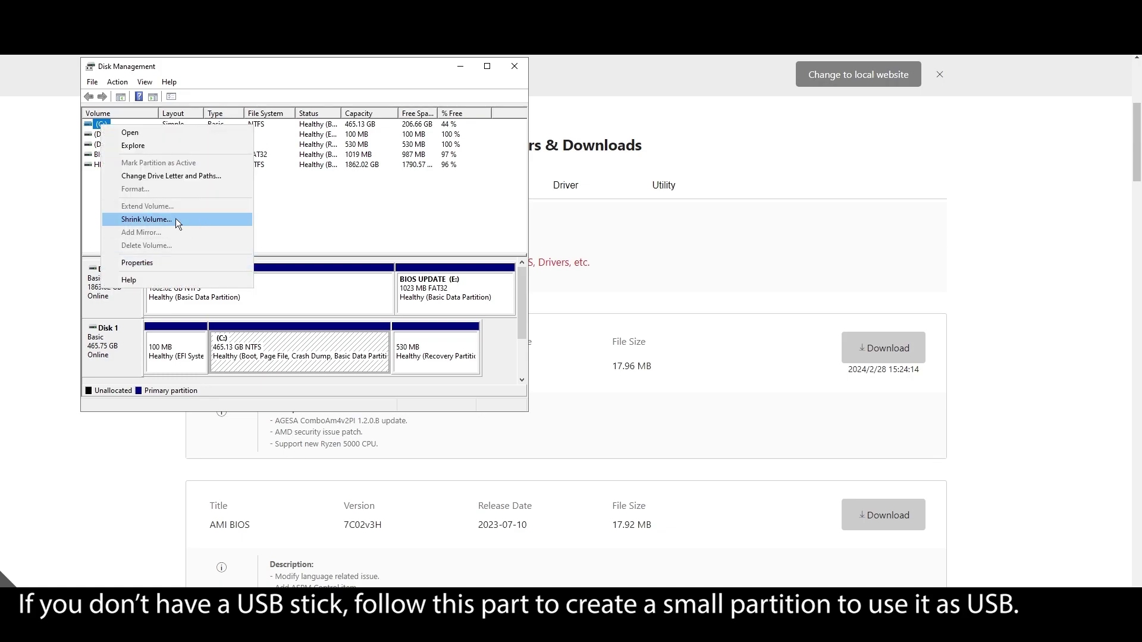
left_click(173, 217)
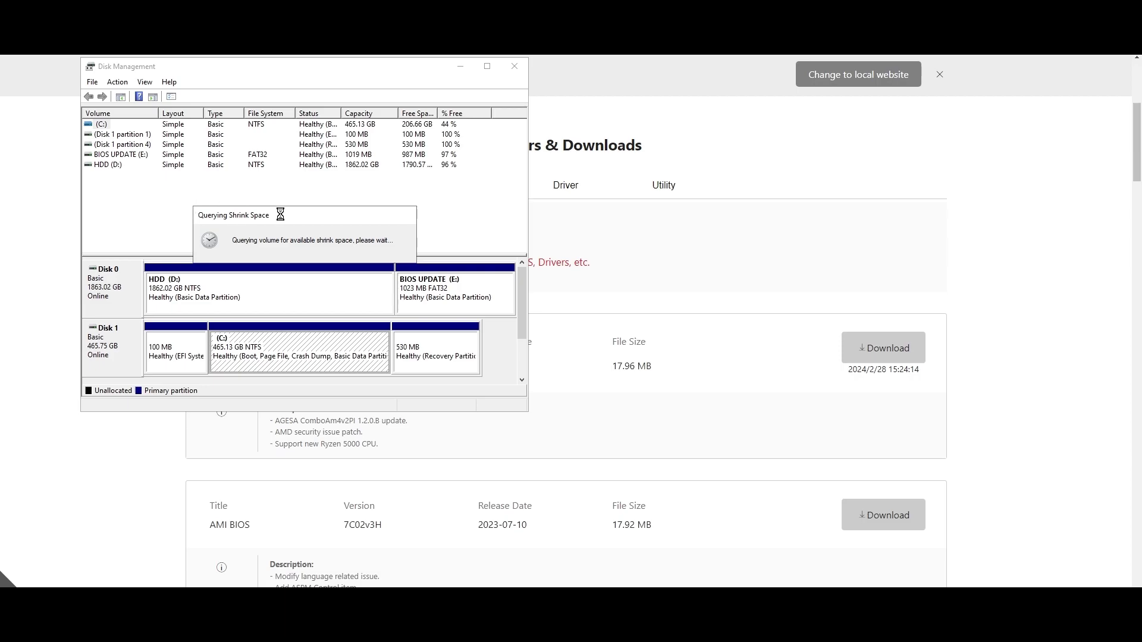
type("1024")
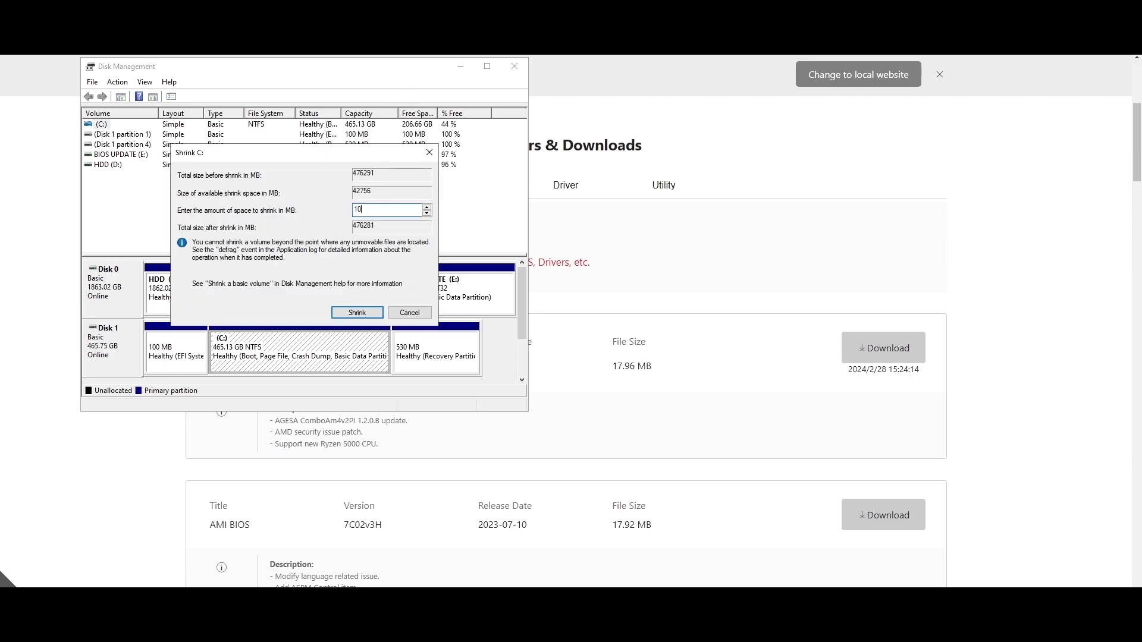
left_click(361, 315)
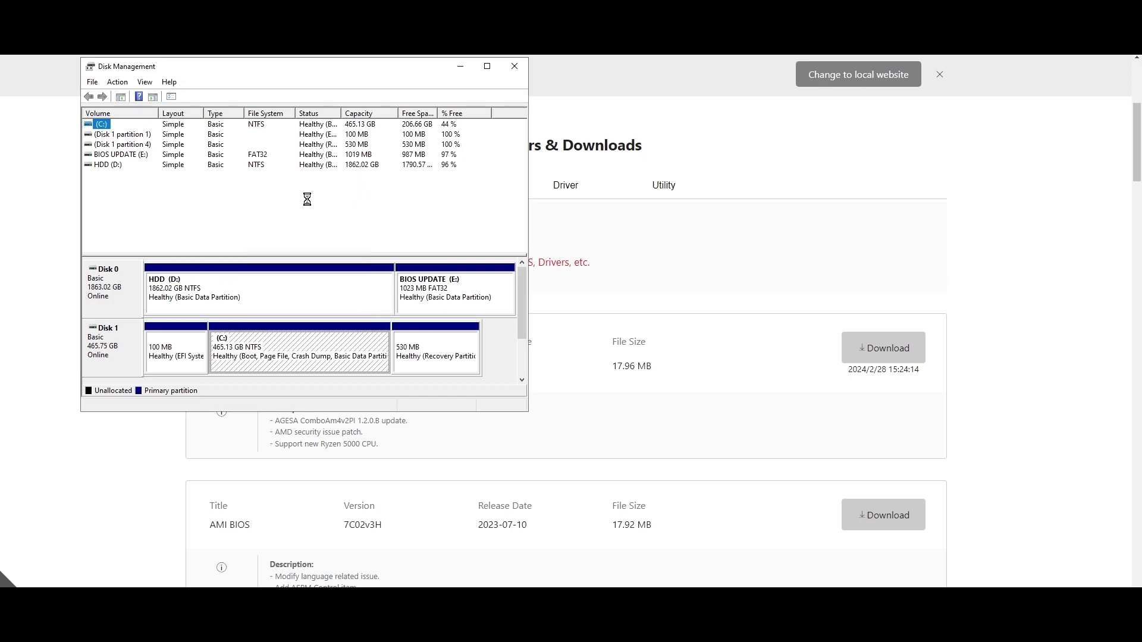
Step: Create a 1023 MB simple volume in Disk 1's unallocated space, formatted as FAT32 with the label "BIOS Update"
left_click_drag(528, 233, 740, 248)
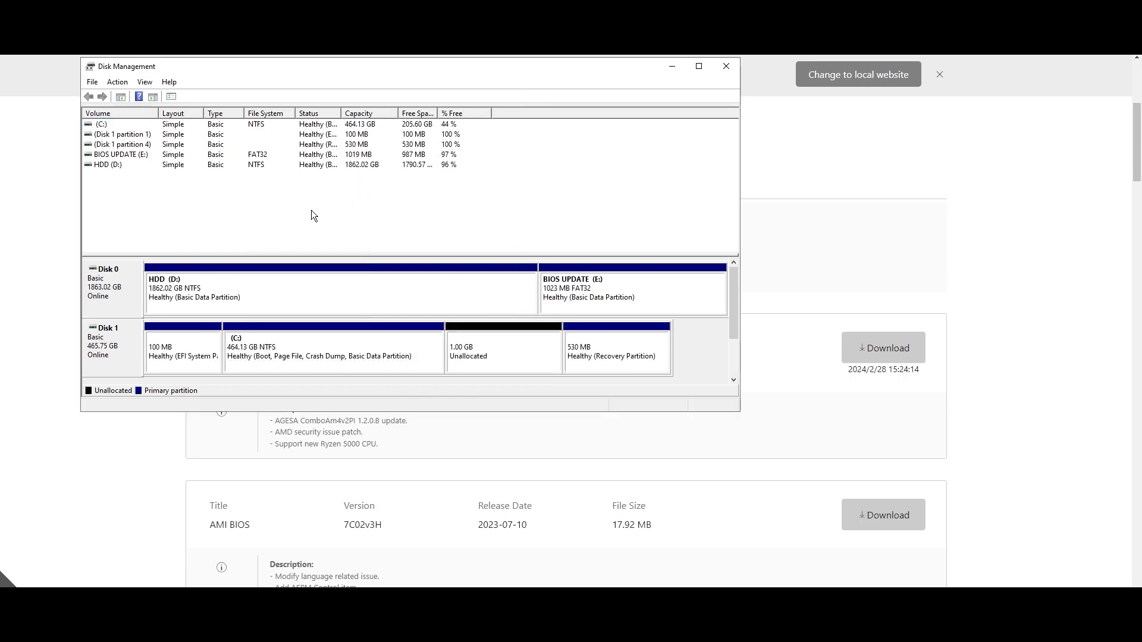
right_click(512, 342)
left_click(553, 351)
left_click(323, 334)
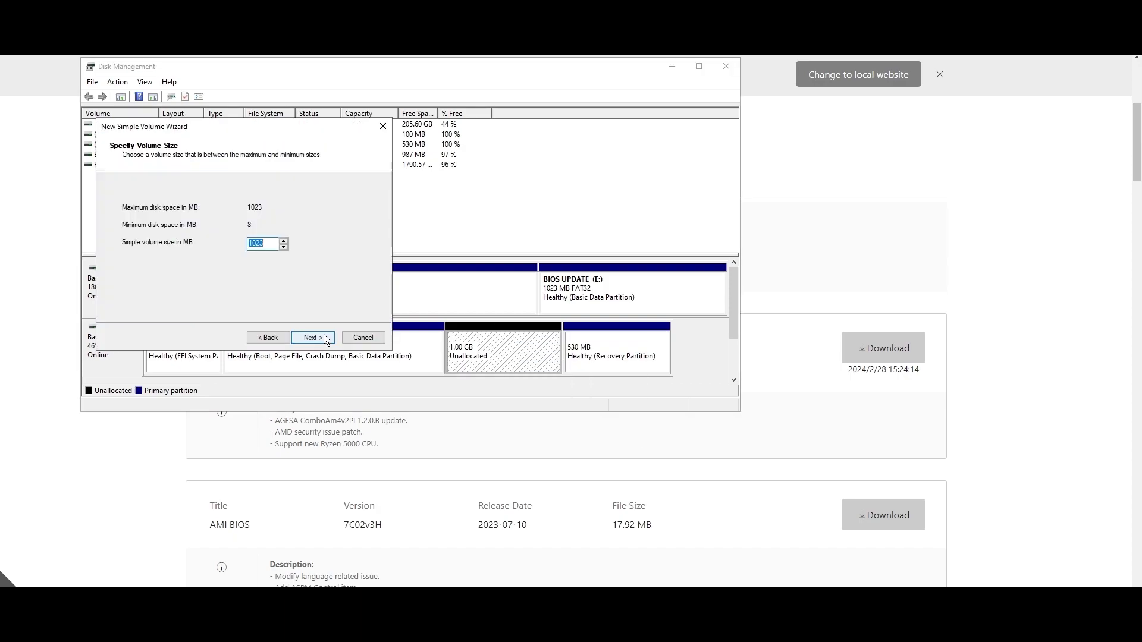
left_click(323, 334)
left_click(323, 335)
left_click(267, 234)
left_click(250, 252)
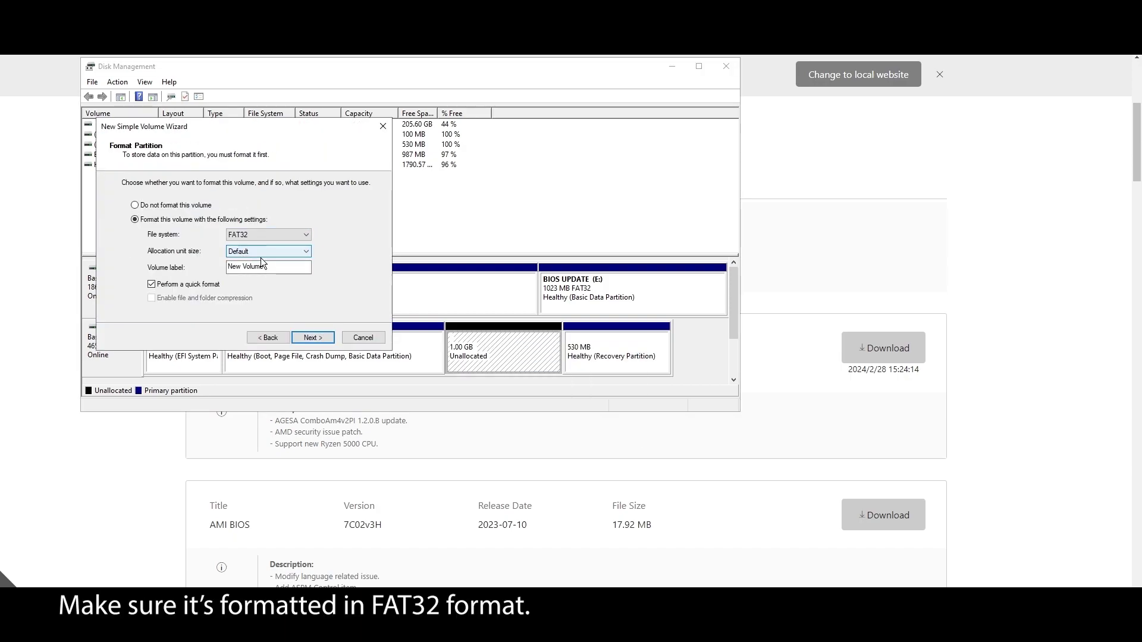
type("BIOS Updat")
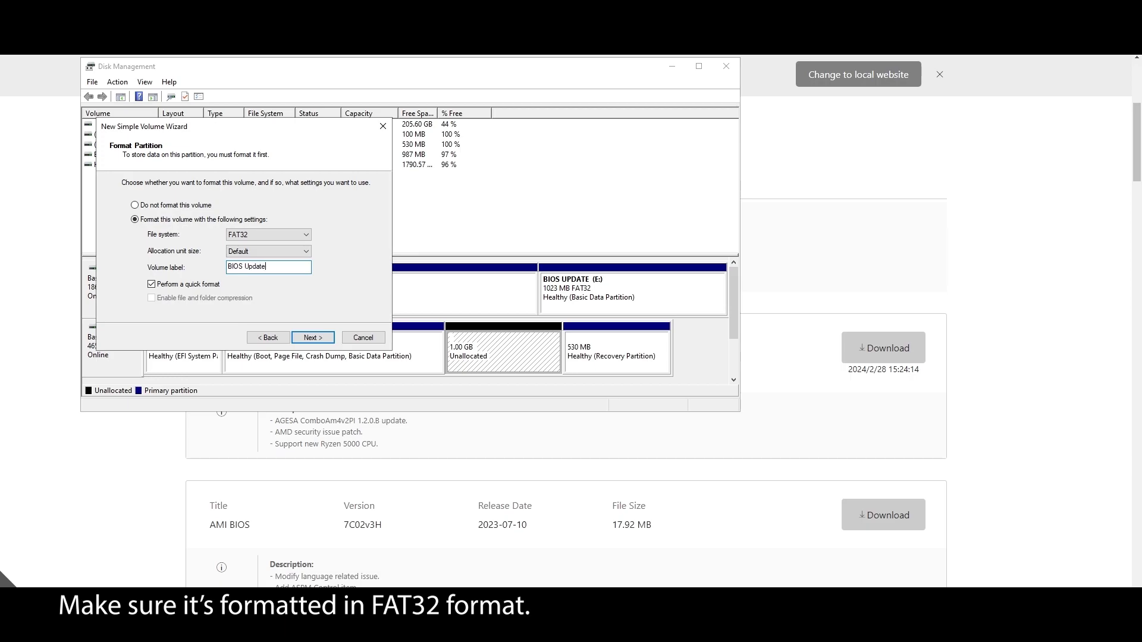
type("e")
left_click(313, 337)
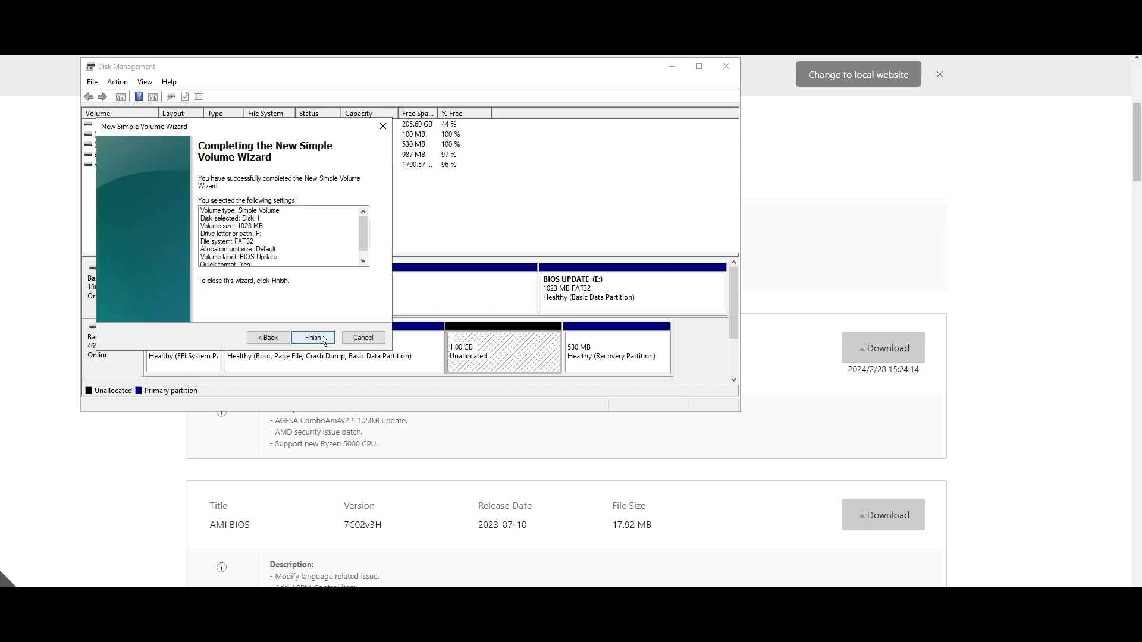
left_click(315, 338)
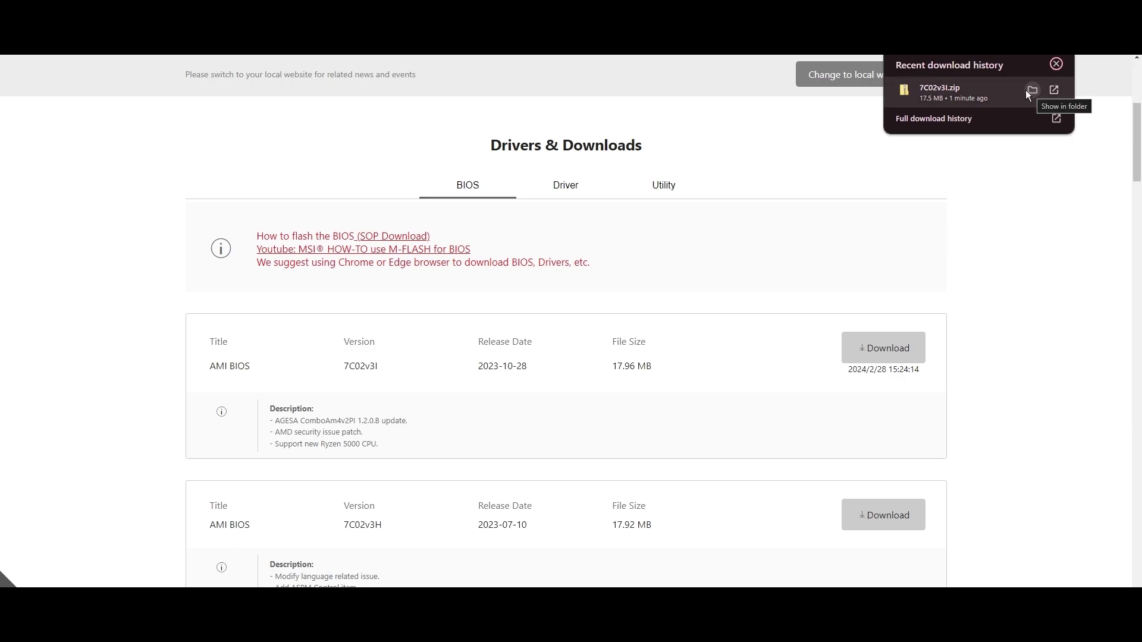
Step: Locate the downloaded 7C02v3I.zip, place it on the BIOS UPDATE (F:) drive and extract it to a 7C02v3I folder
right_click(1038, 90)
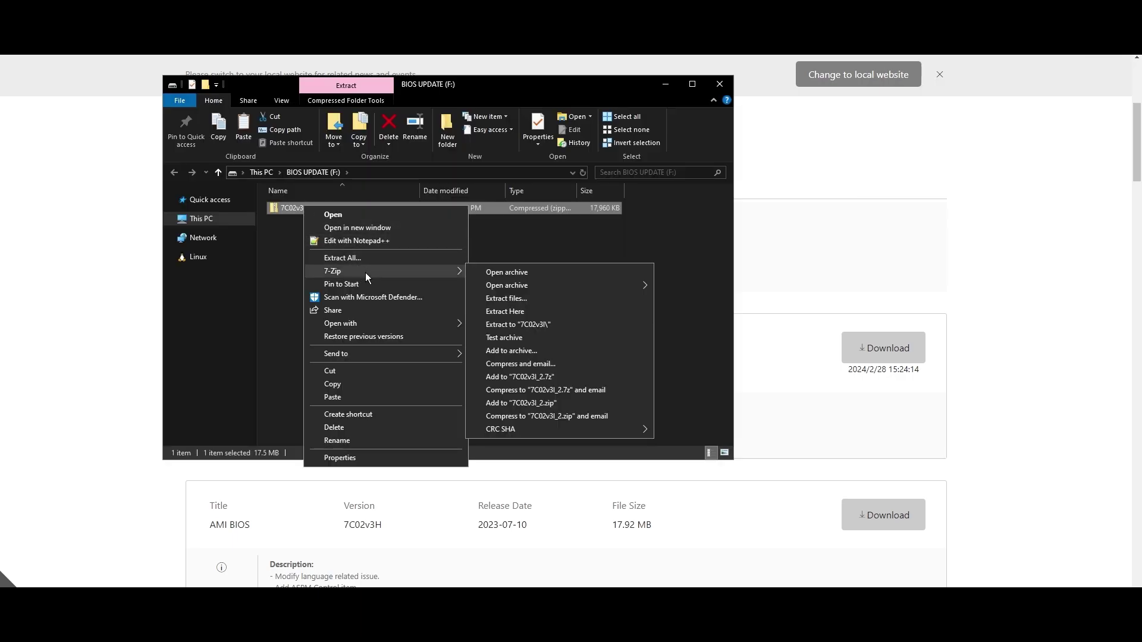
left_click(506, 328)
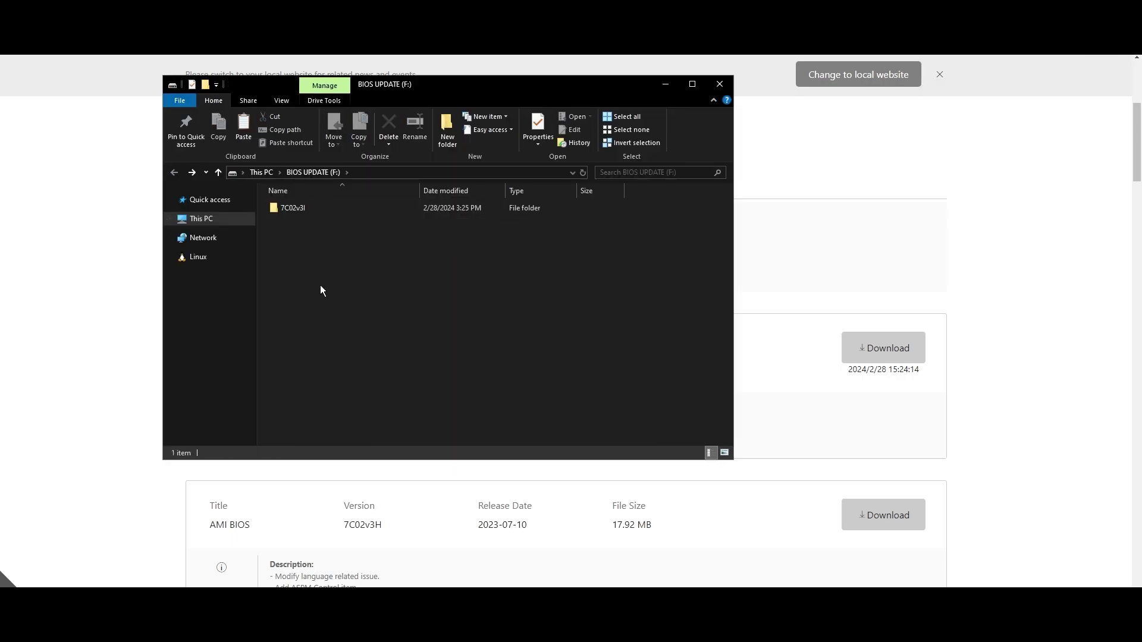